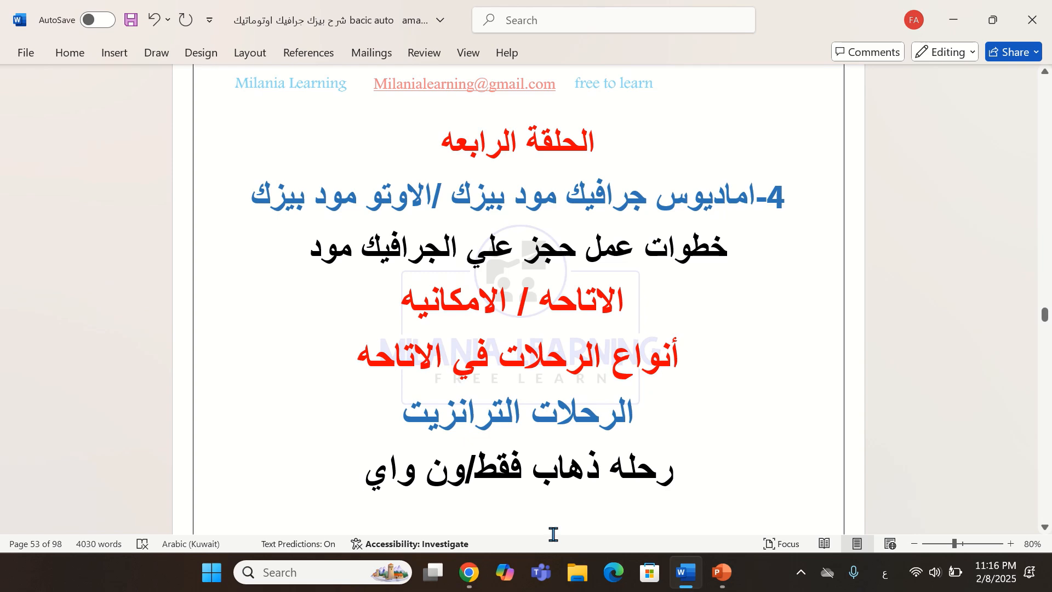
- Switch to the Amadeus booking file in Chrome and enter Paris (PAR) as the first segment's destination from KWI
click(468, 572)
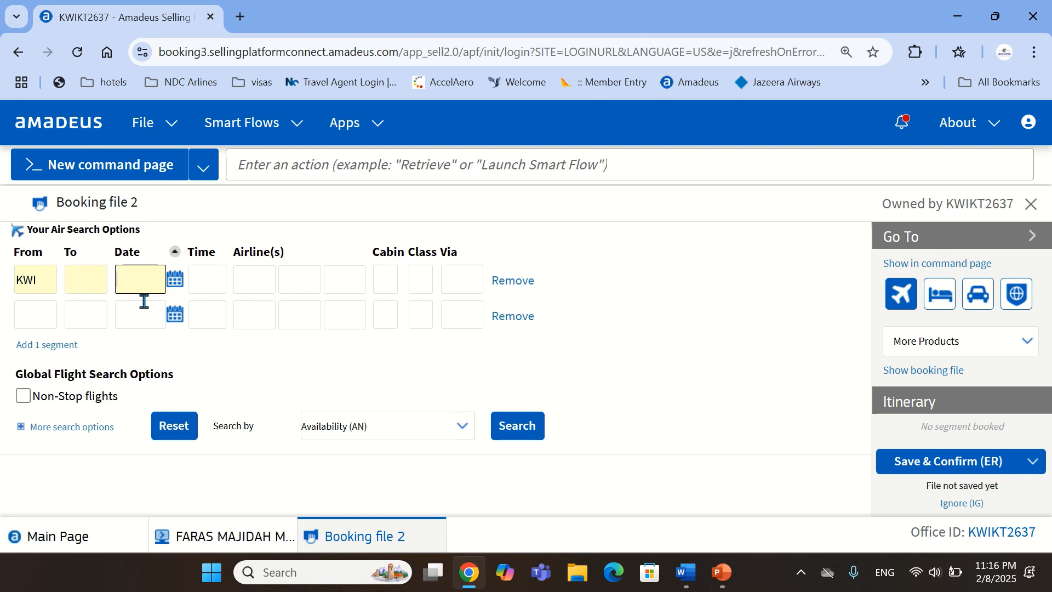
text(PAR)
double_click(138, 283)
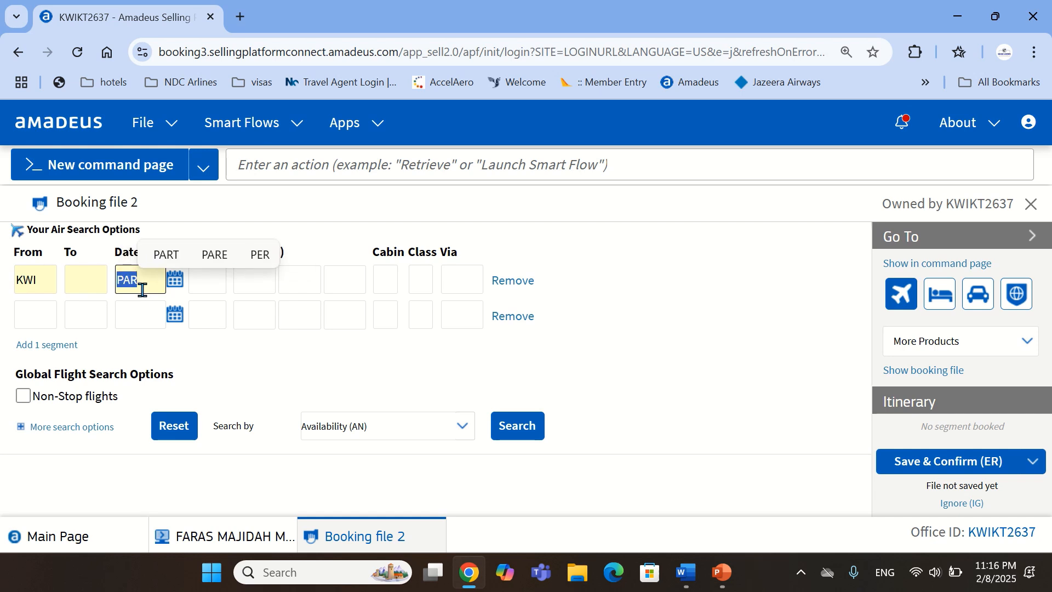
click(102, 280)
text(PAR)
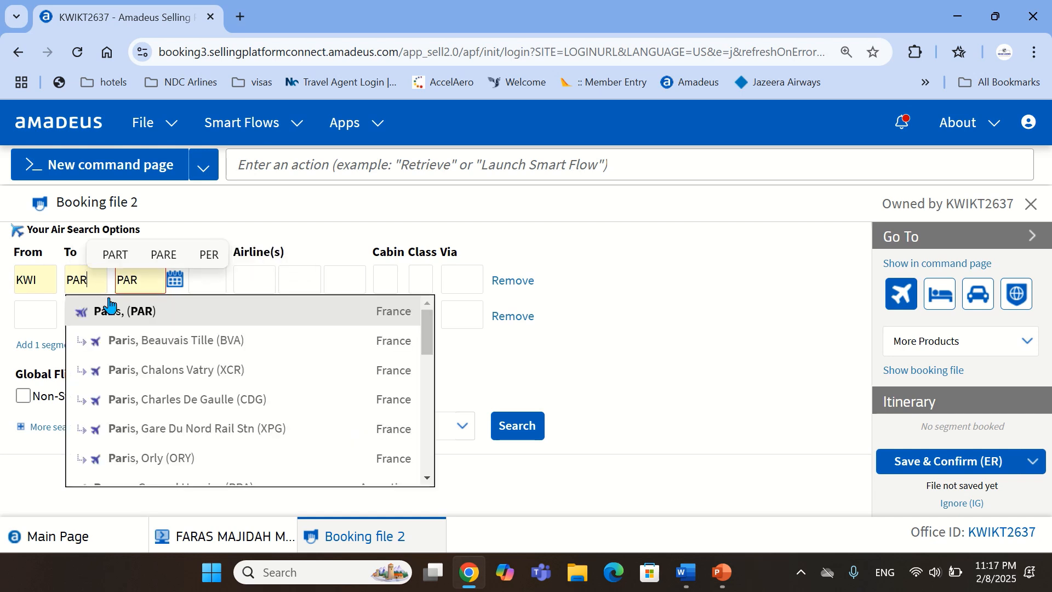
click(110, 307)
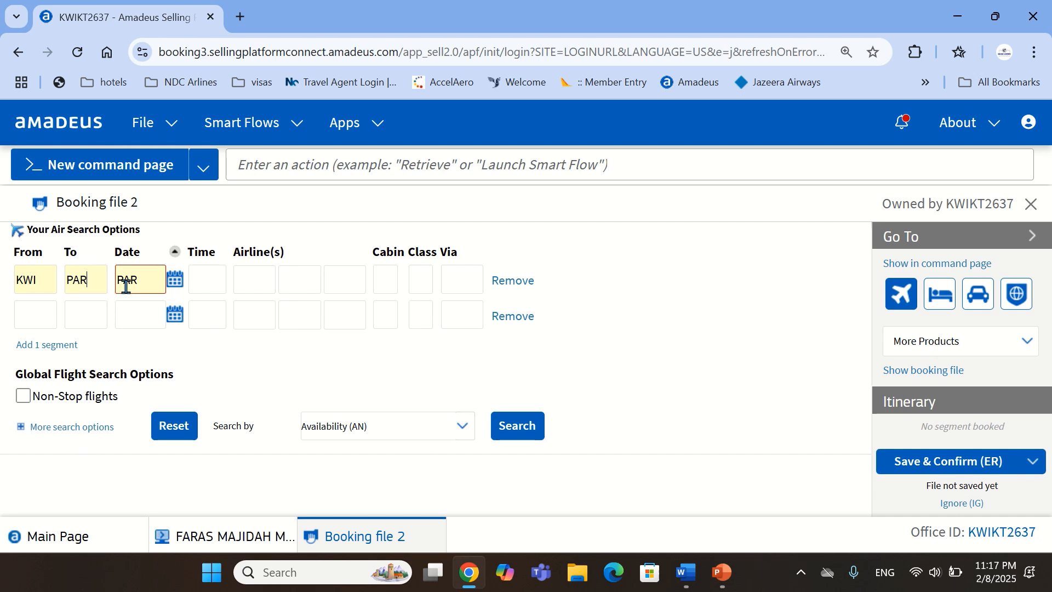
- Replace the mistaken entry in the first segment's date with 16MAR25 and run the availability search
double_click(124, 282)
key(BackSpace)
click(175, 279)
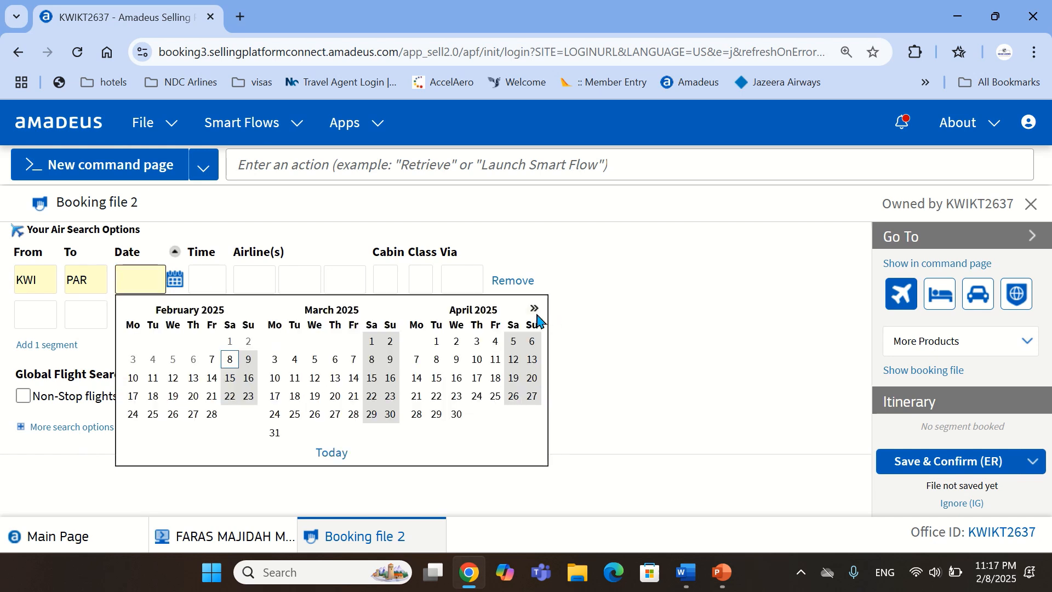
click(390, 378)
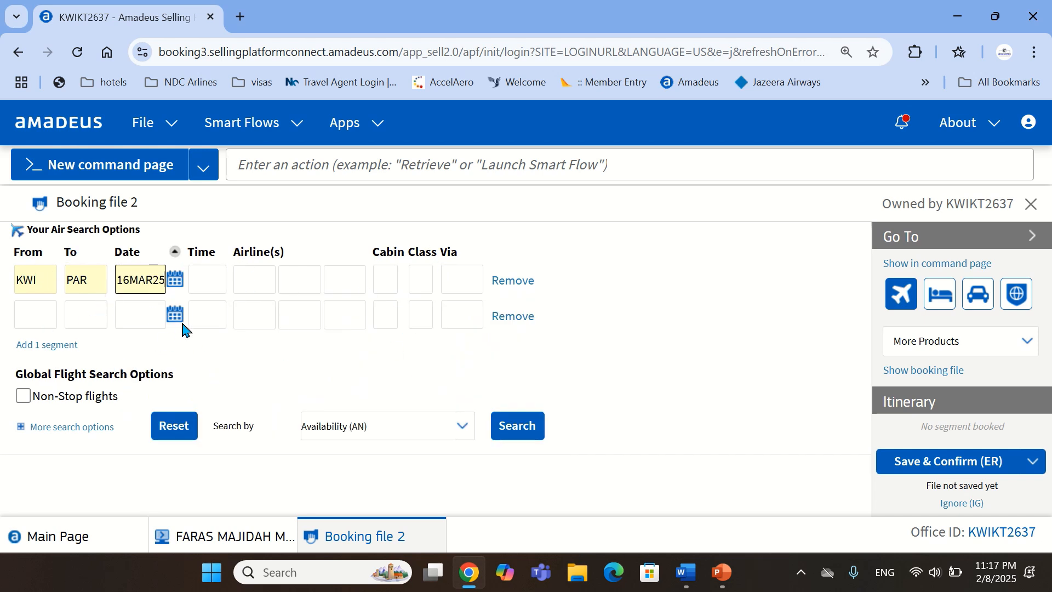
click(200, 347)
click(518, 426)
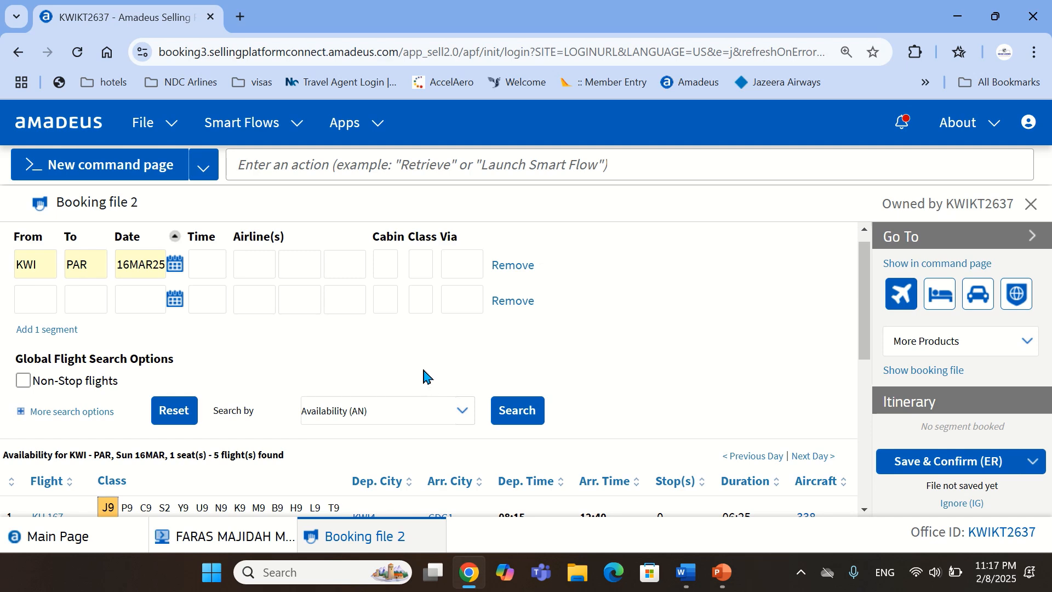
- Examine the KWI–PAR availability list for direct flights and connecting flights through other cities
scroll(422, 366, down, 3)
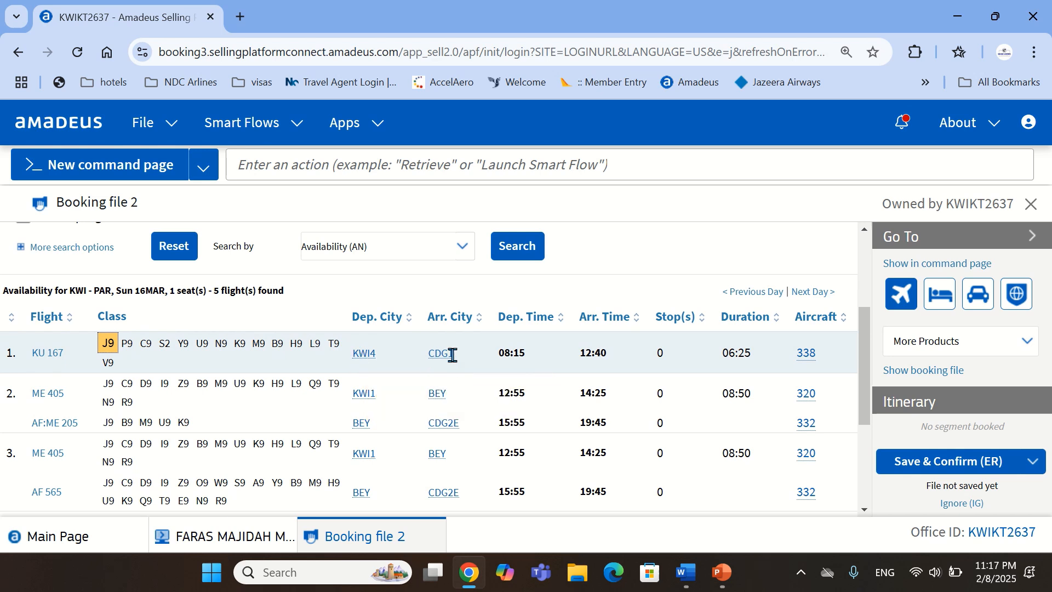
mouse_move(449, 356)
scroll(9, 399, down, 4)
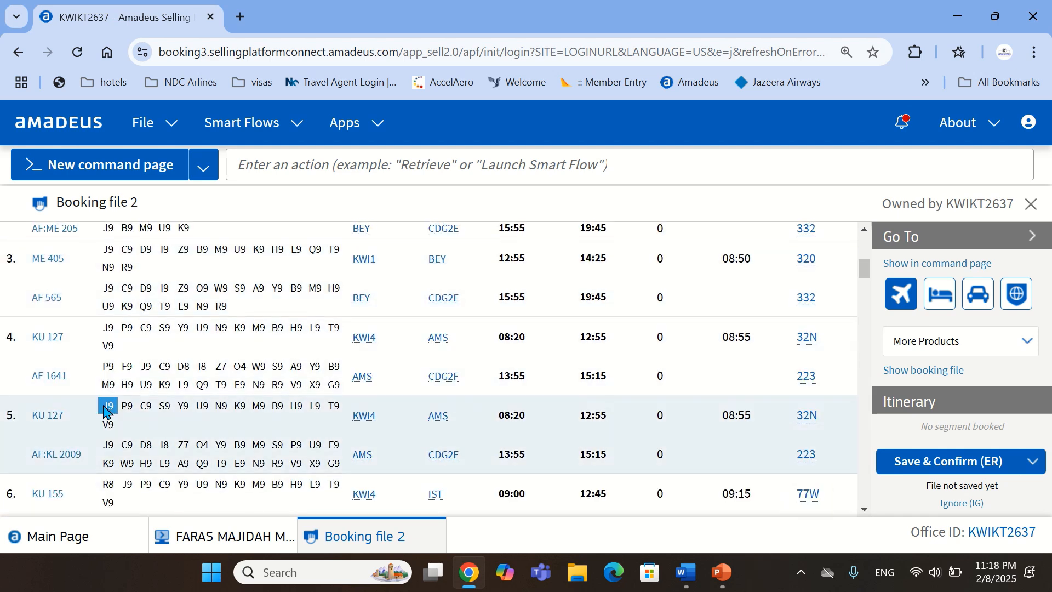
scroll(107, 410, up, 4)
scroll(99, 355, down, 3)
scroll(88, 379, down, 8)
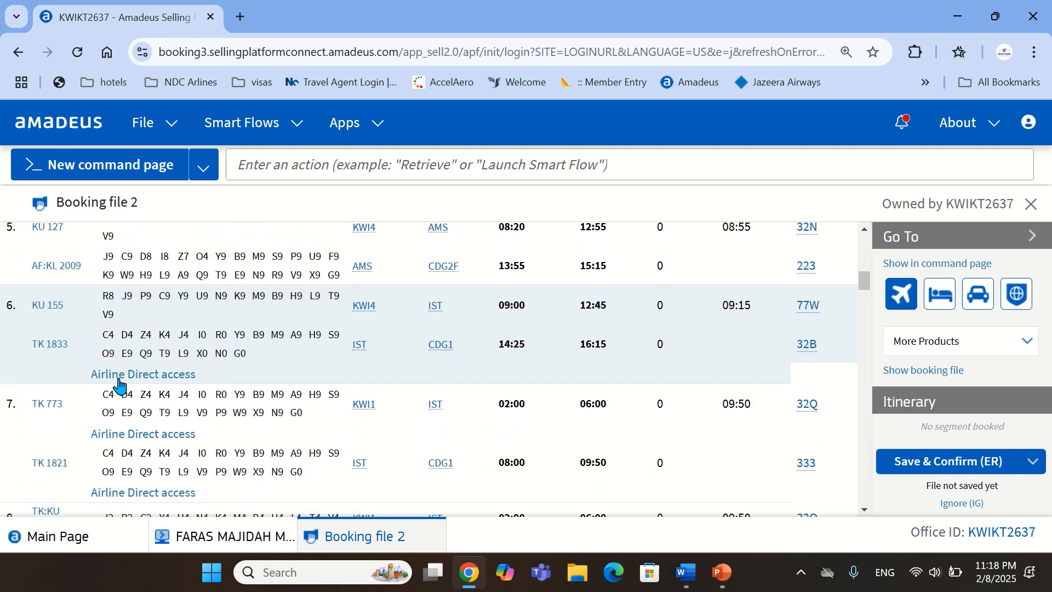
scroll(160, 402, up, 6)
scroll(159, 402, up, 3)
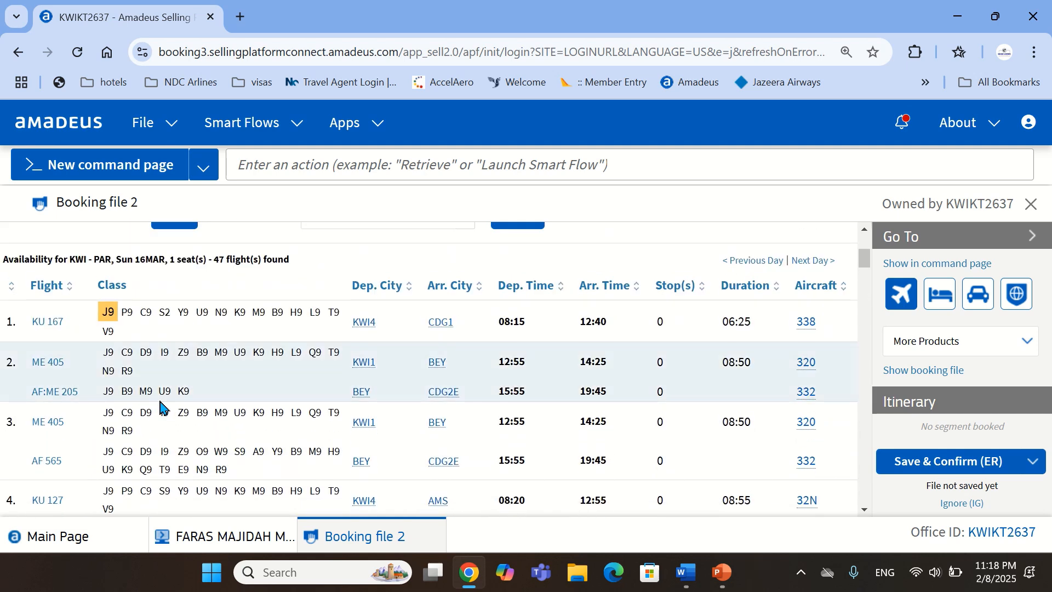
scroll(148, 399, up, 2)
scroll(137, 405, down, 2)
scroll(165, 329, down, 1)
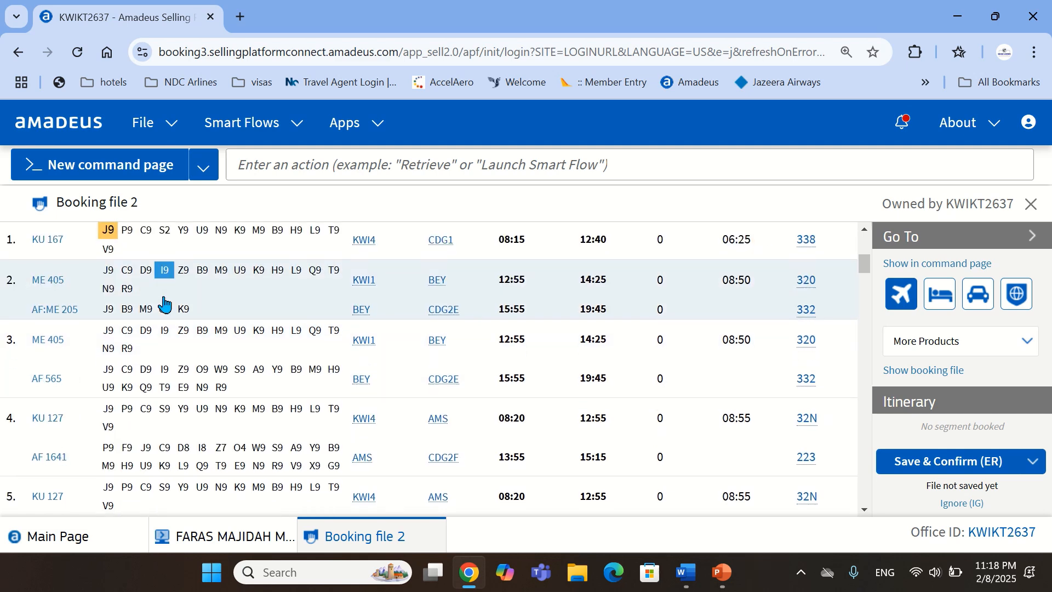
scroll(110, 329, up, 1)
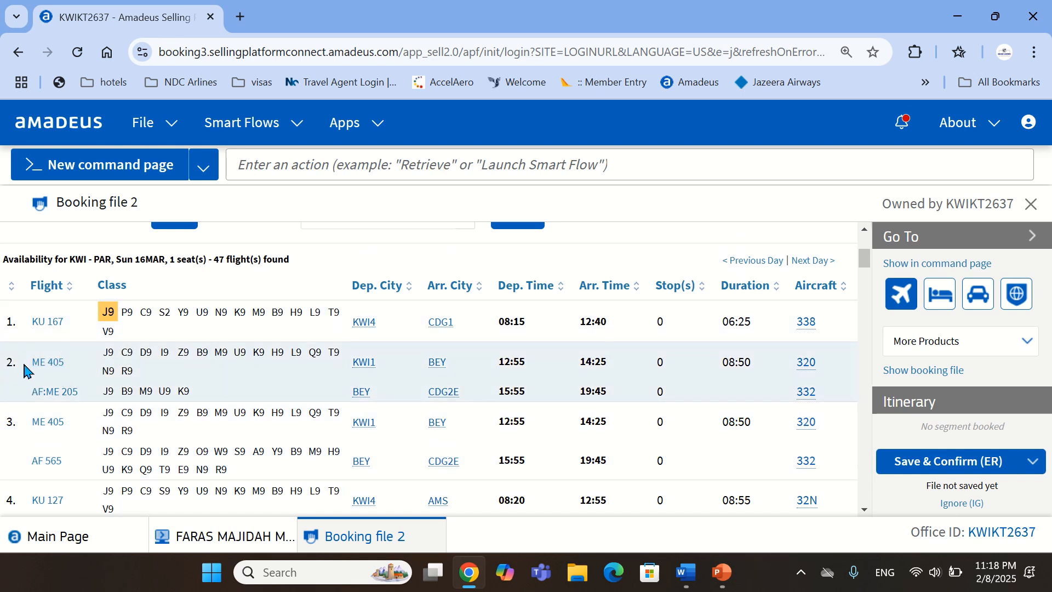
- Examine the second flight option's transit city, departure and arrival times of both legs, and total duration
drag(8, 361, 32, 365)
double_click(430, 363)
mouse_move(435, 393)
click(524, 359)
drag(729, 363, 745, 363)
drag(482, 393, 600, 387)
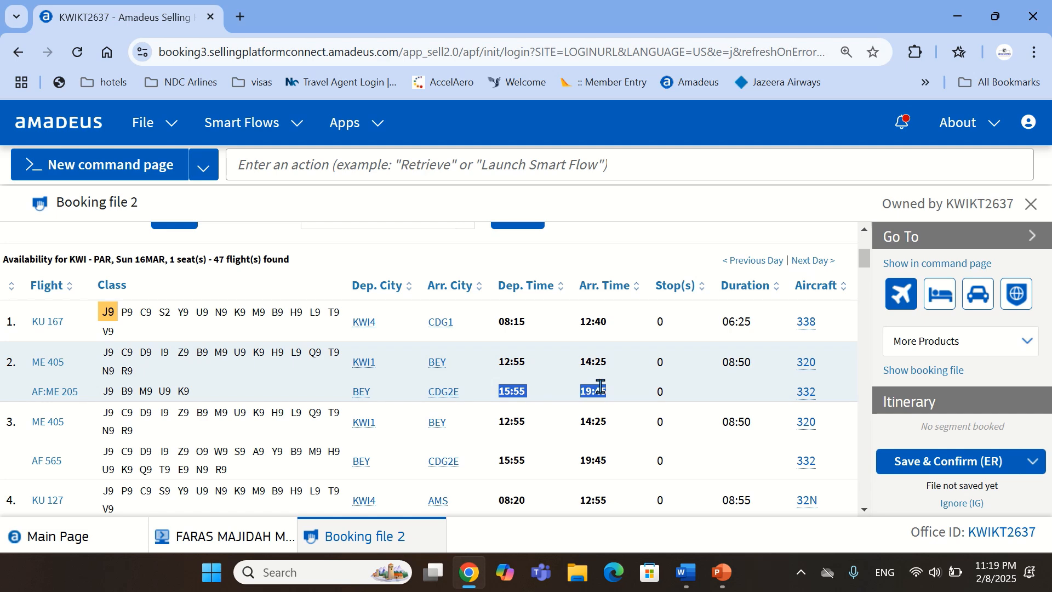
- Compare the second-leg flight numbers and operating airlines of options 2 and 3, and check their transit city
scroll(104, 356, down, 3)
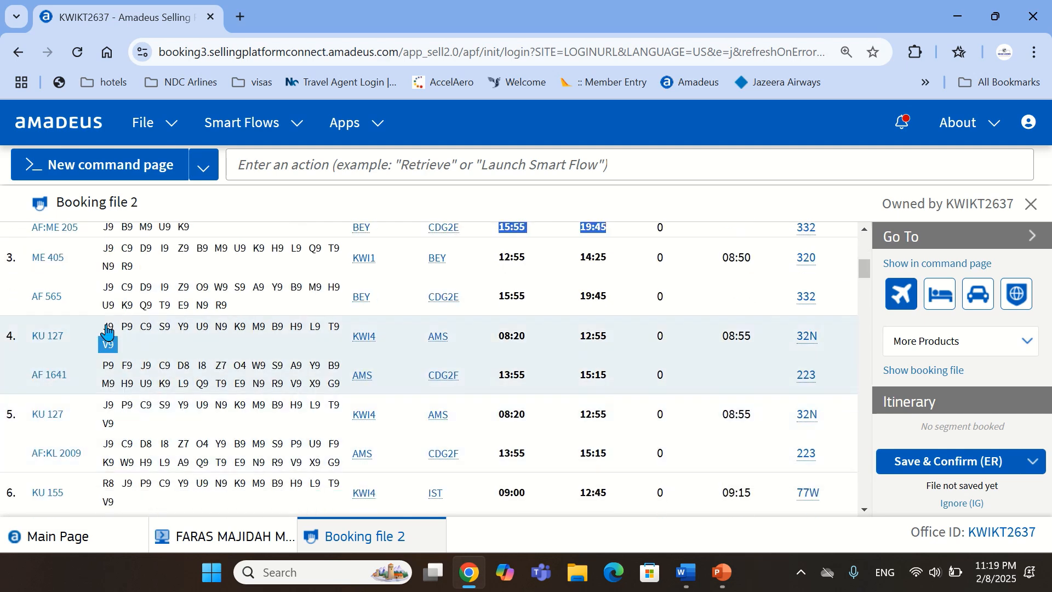
scroll(104, 373, up, 3)
scroll(77, 362, down, 1)
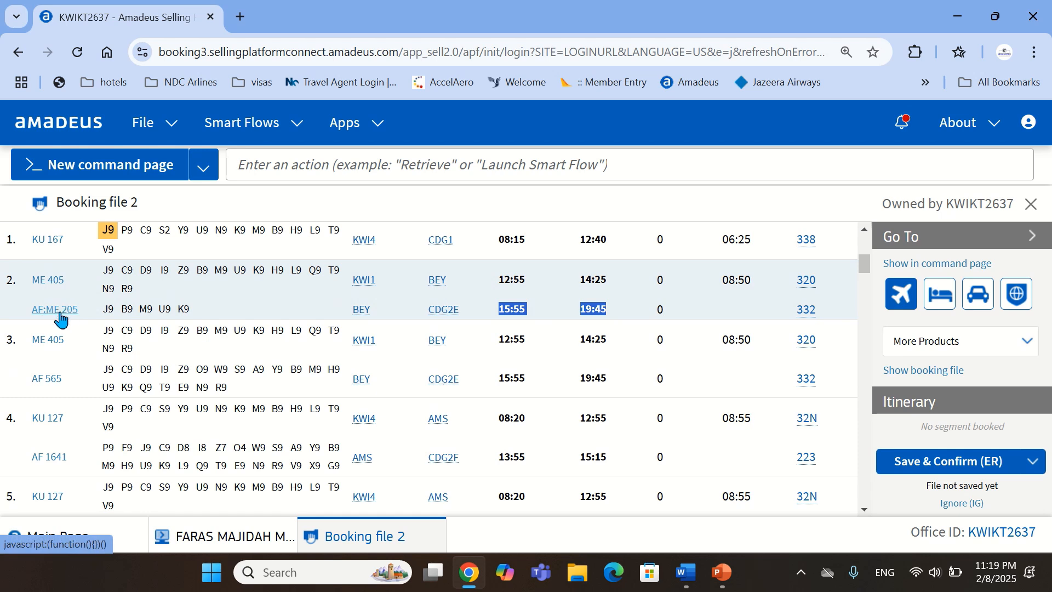
drag(26, 378, 71, 384)
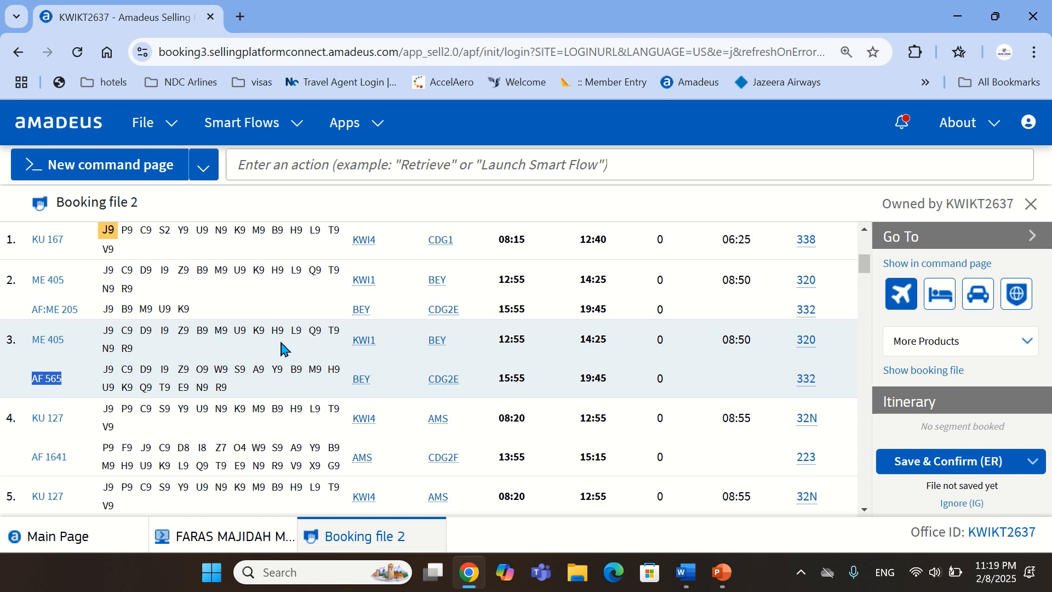
double_click(435, 279)
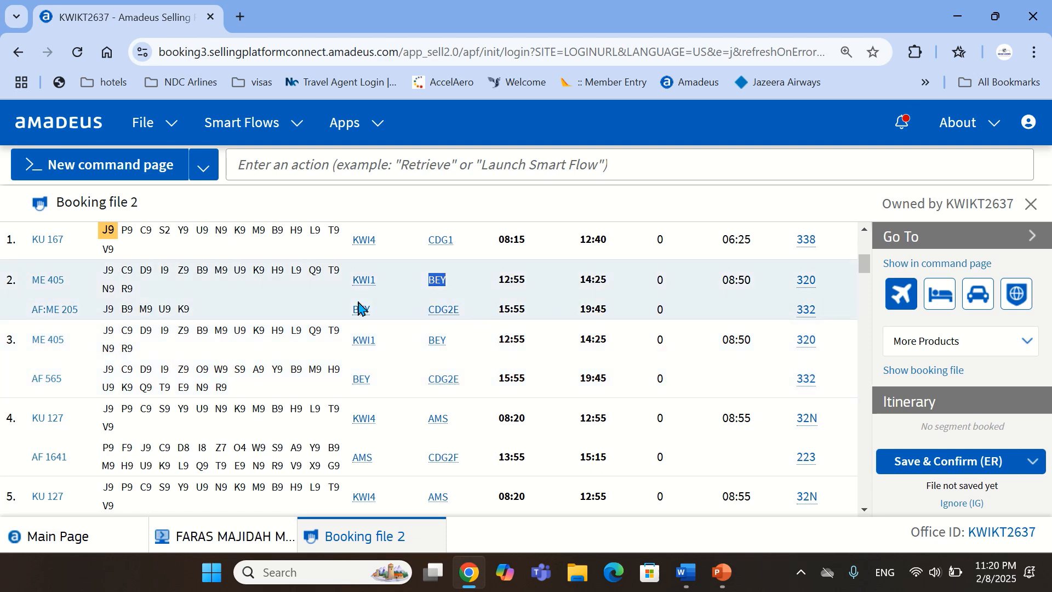
- Examine option 2's route and the transit wait between the first leg's arrival and the second leg's departure
scroll(359, 309, up, 1)
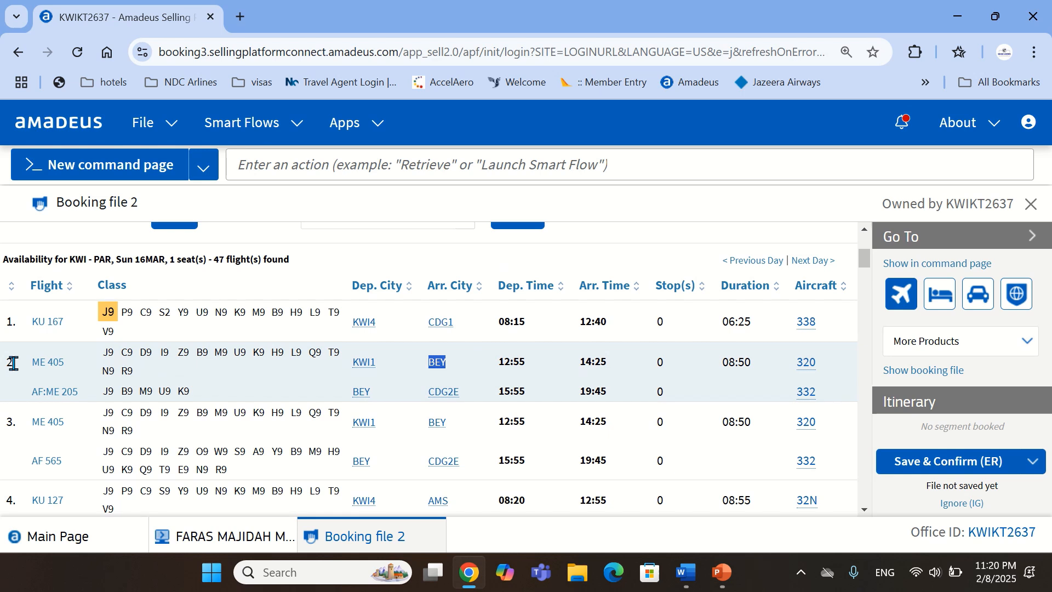
drag(13, 363, 452, 392)
click(497, 365)
drag(498, 365, 611, 366)
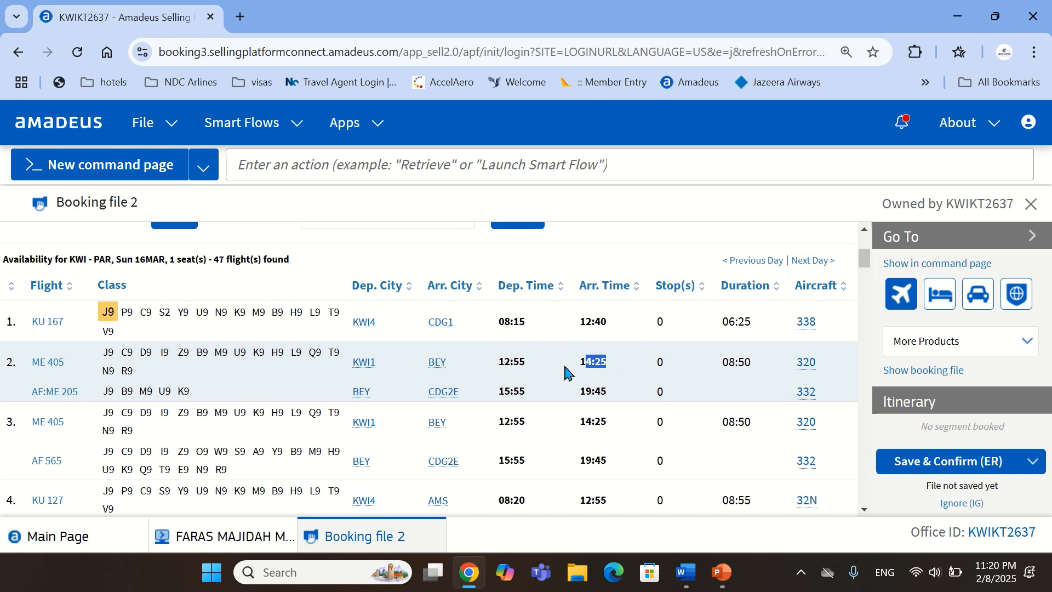
drag(504, 393, 598, 366)
drag(498, 392, 528, 395)
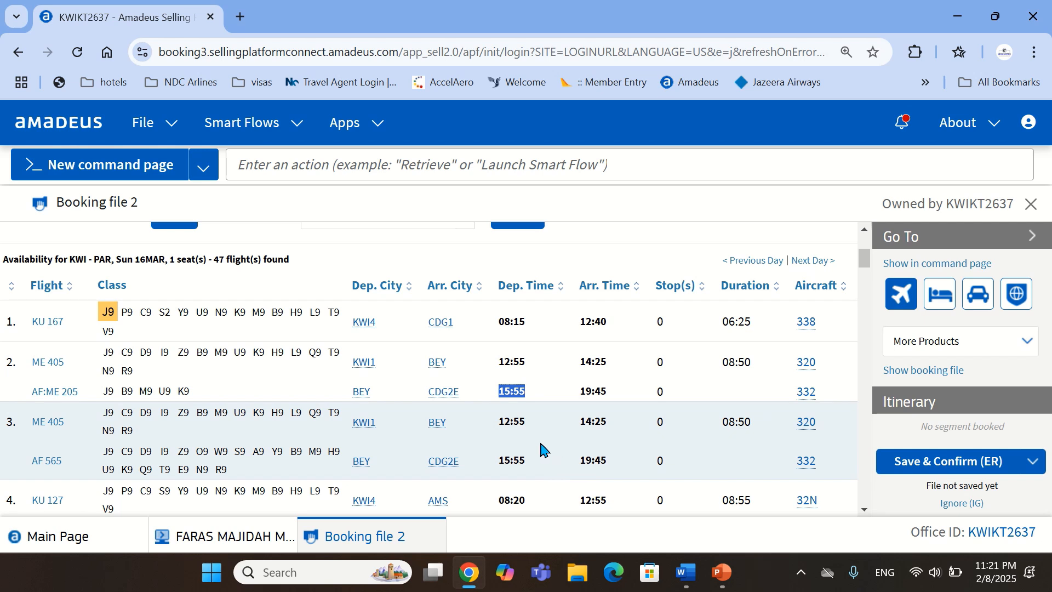
click(584, 361)
drag(574, 383, 542, 391)
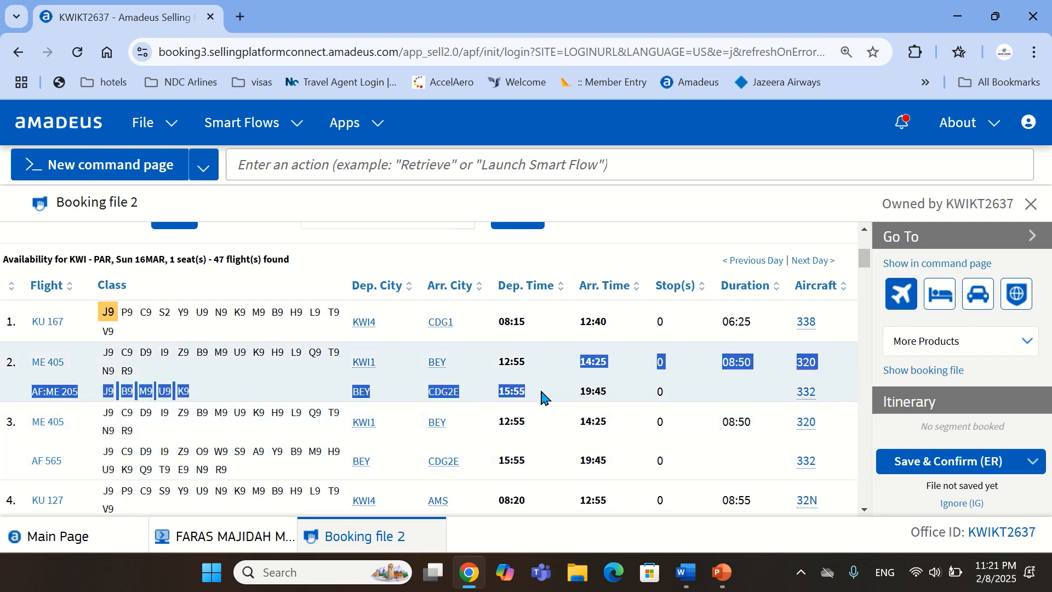
double_click(541, 391)
click(565, 366)
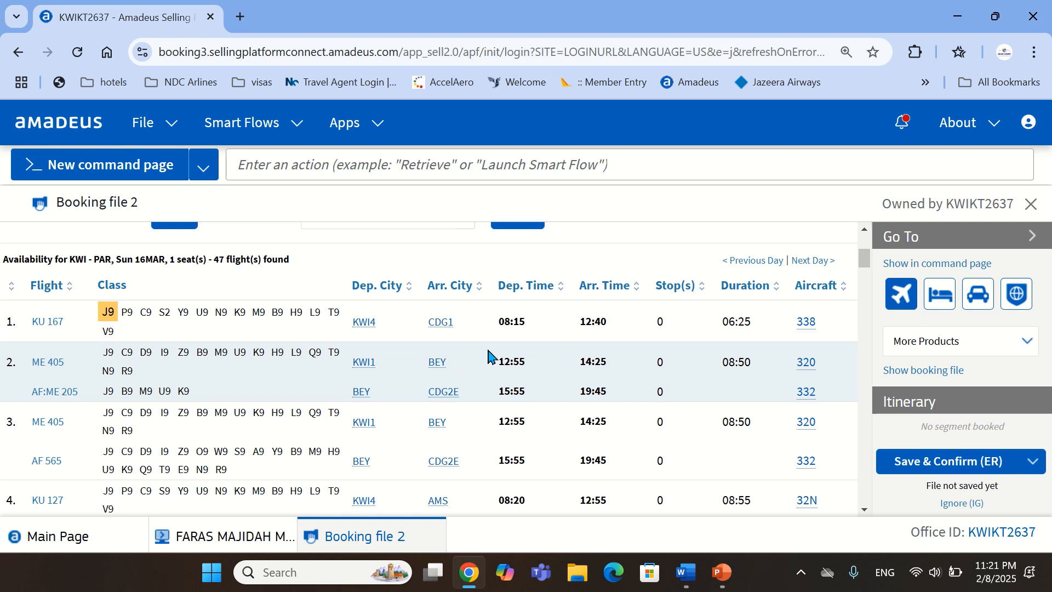
- Open the flight information for ME 405 and review its flight number and route
click(48, 364)
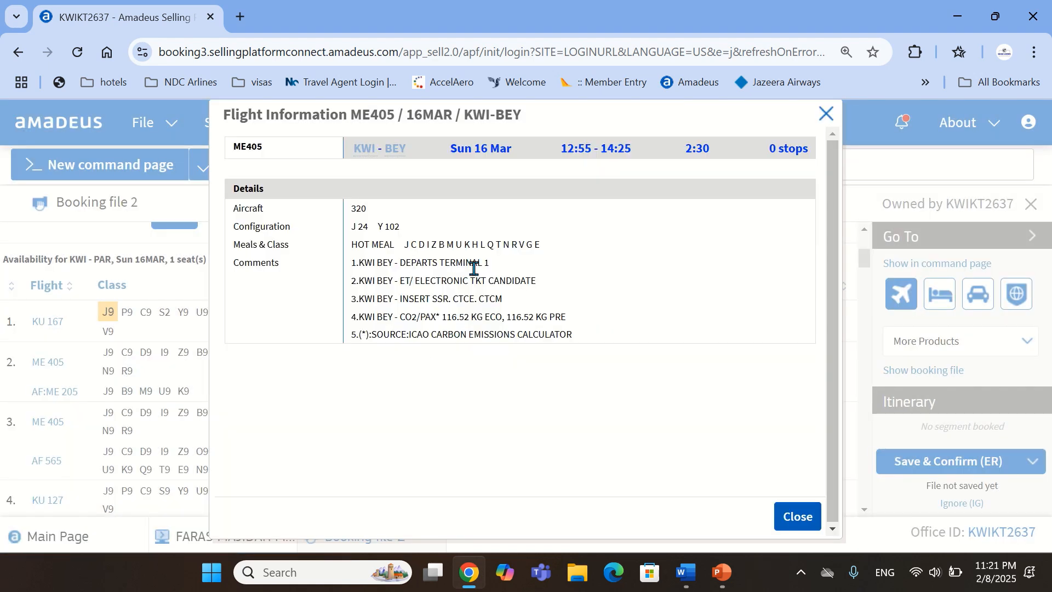
double_click(252, 149)
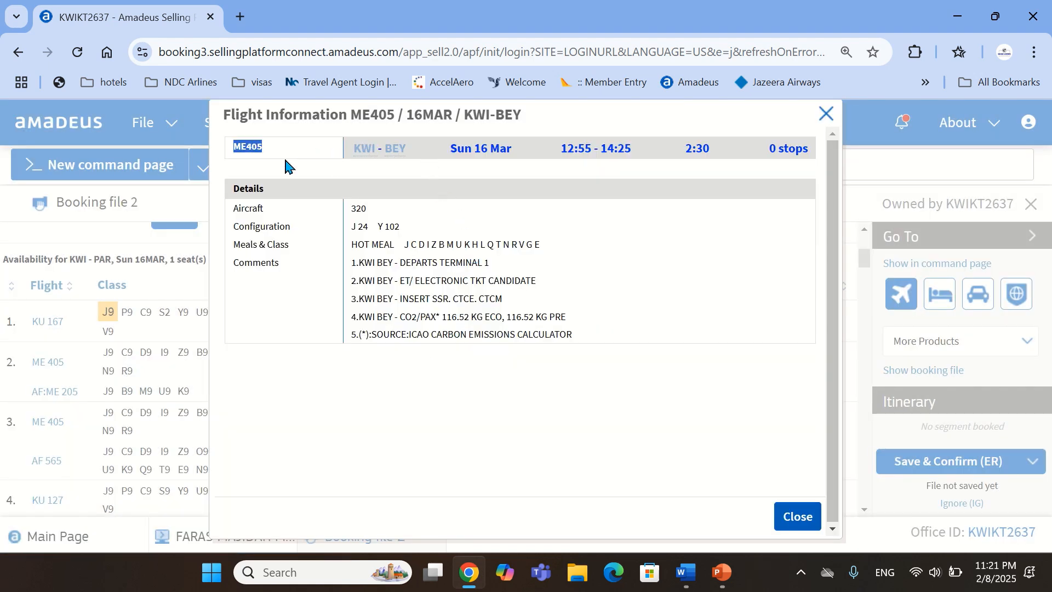
triple_click(368, 150)
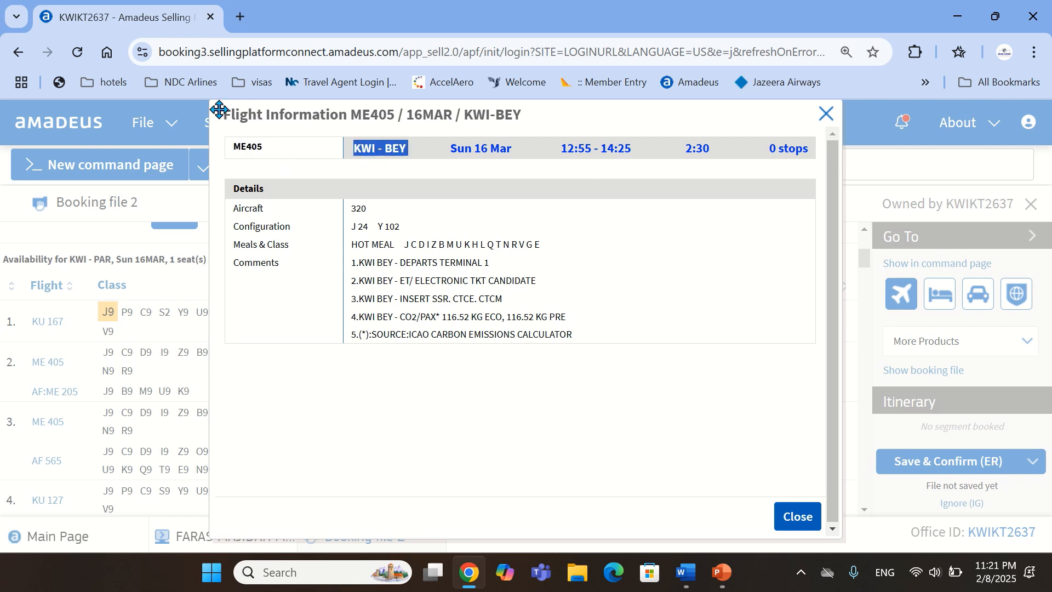
drag(233, 112, 256, 117)
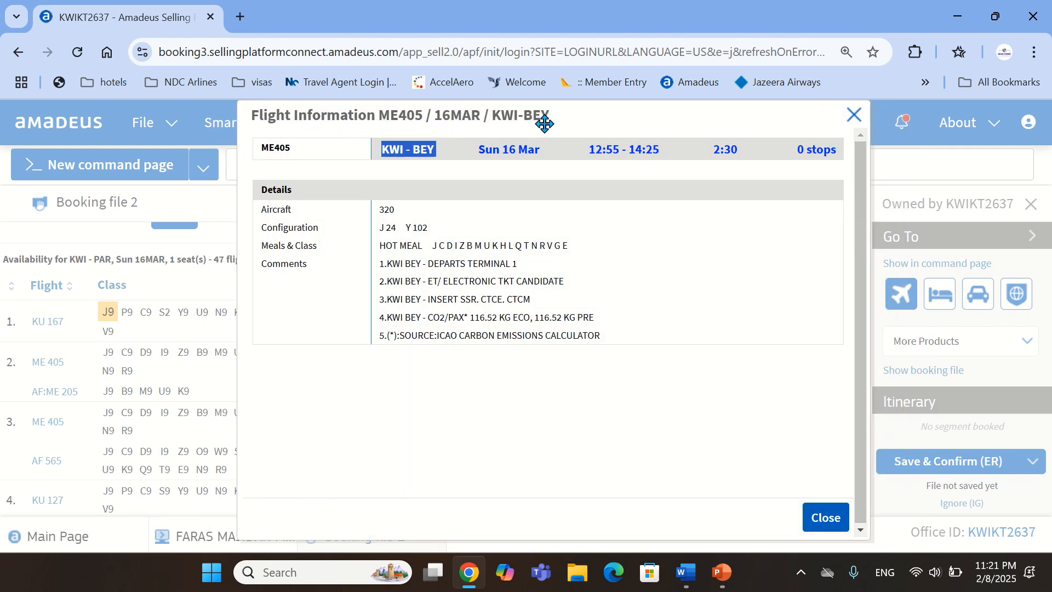
triple_click(482, 152)
click(482, 152)
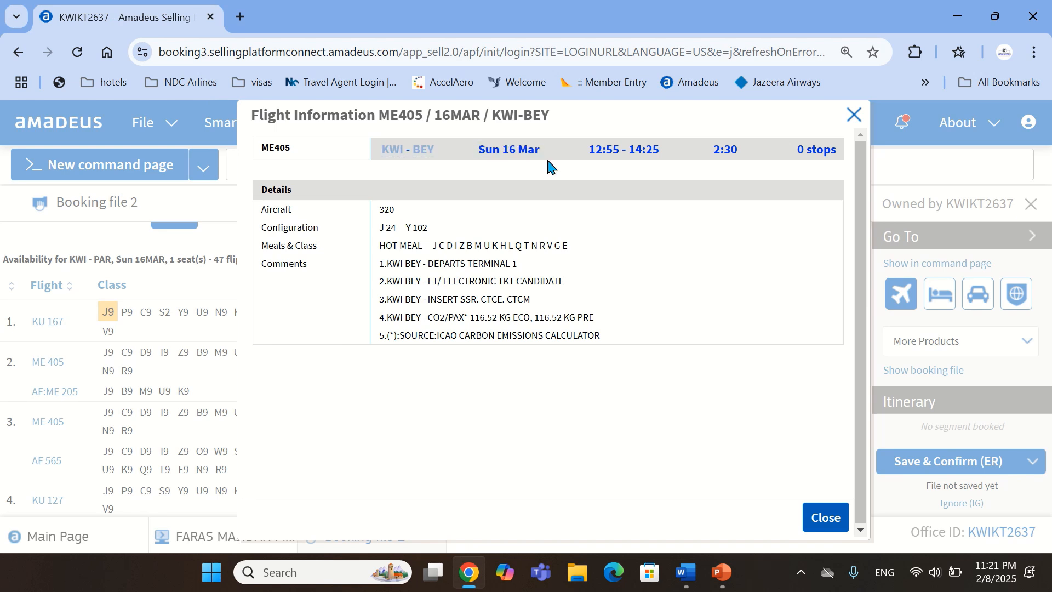
- Review ME 405's travel date, departure and arrival times, flight duration and stops, and close the flight information
double_click(491, 152)
drag(479, 152, 499, 152)
triple_click(512, 149)
drag(591, 154, 610, 153)
click(634, 154)
triple_click(635, 154)
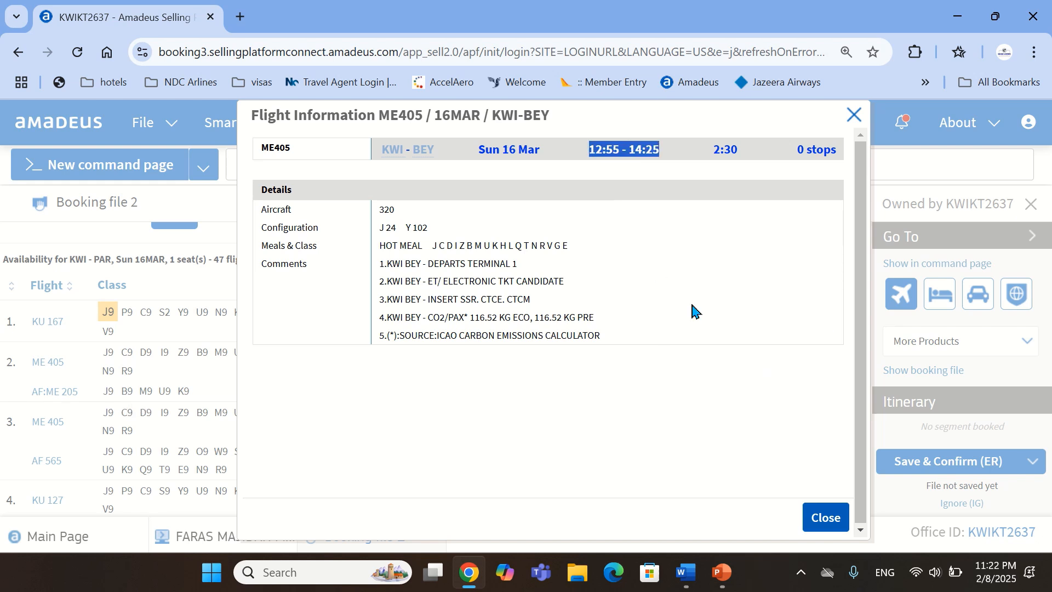
double_click(728, 150)
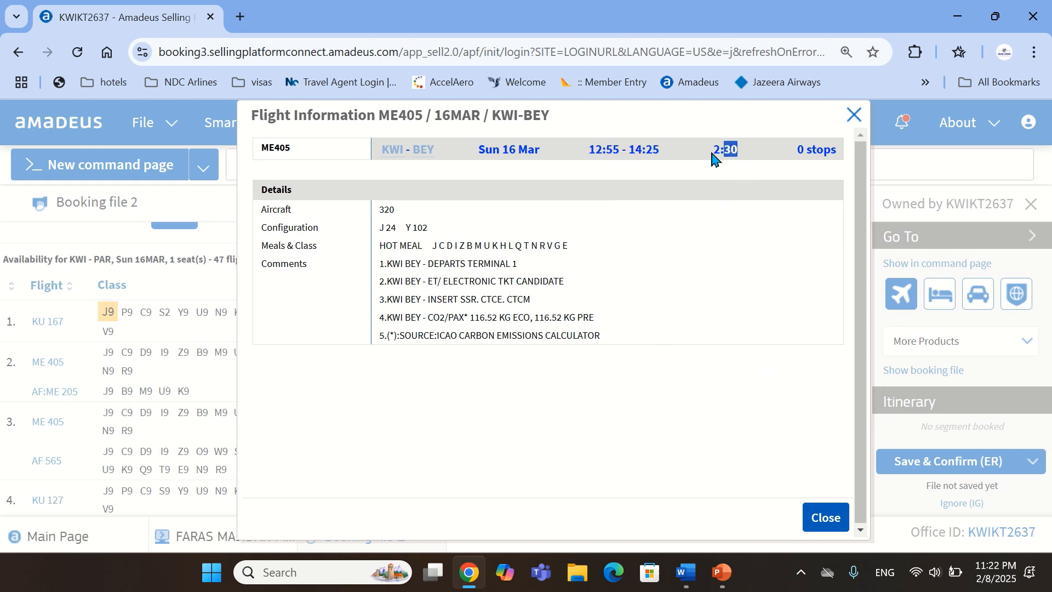
triple_click(717, 150)
triple_click(803, 149)
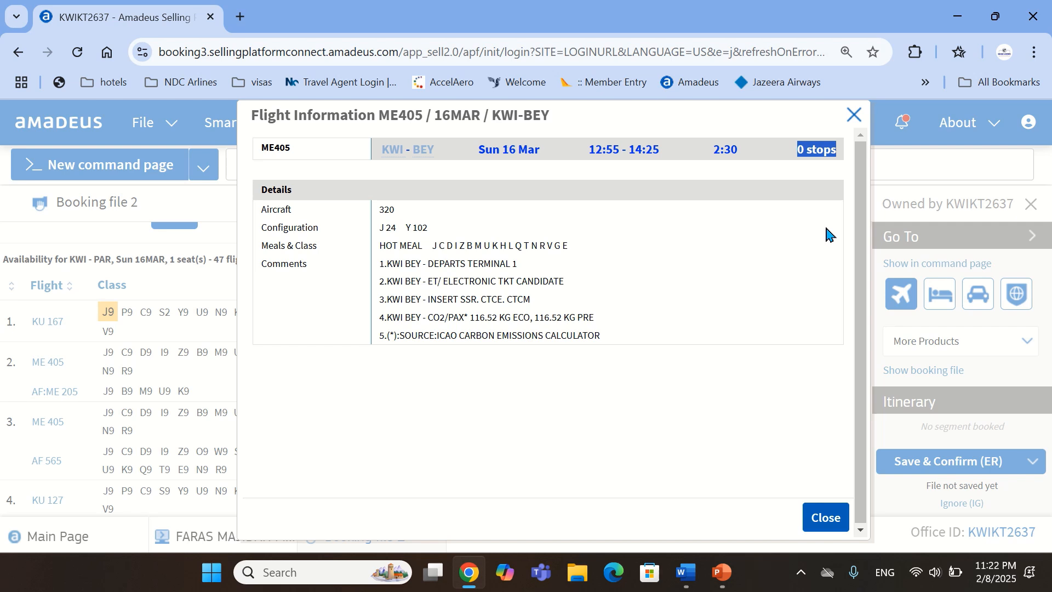
click(853, 116)
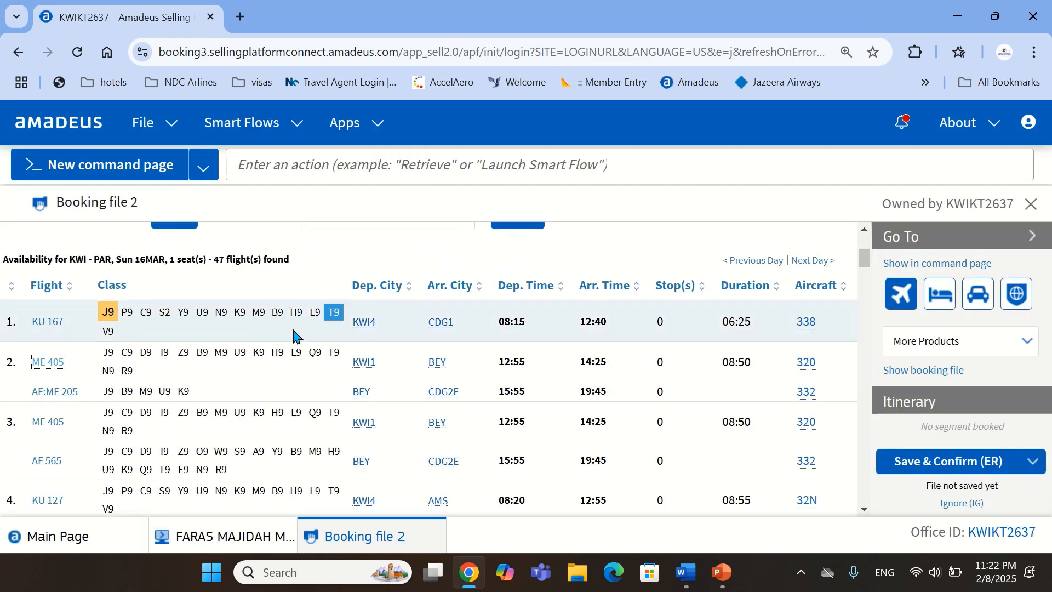
- Open the flight information for AF:ME 205 in option 2 and review its flight number, route and travel date
scroll(244, 372, down, 1)
scroll(244, 372, up, 1)
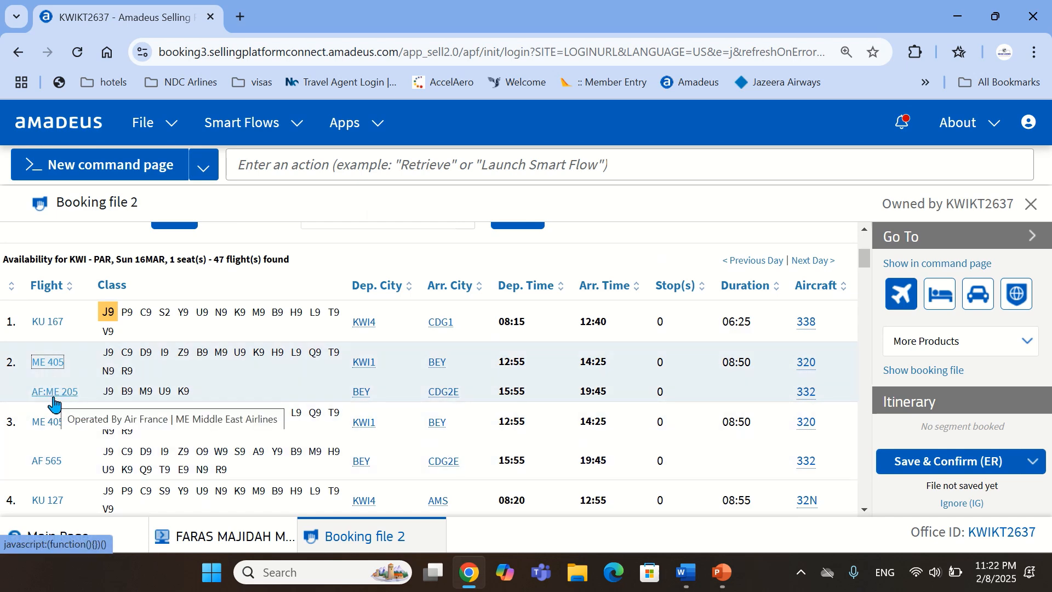
click(50, 394)
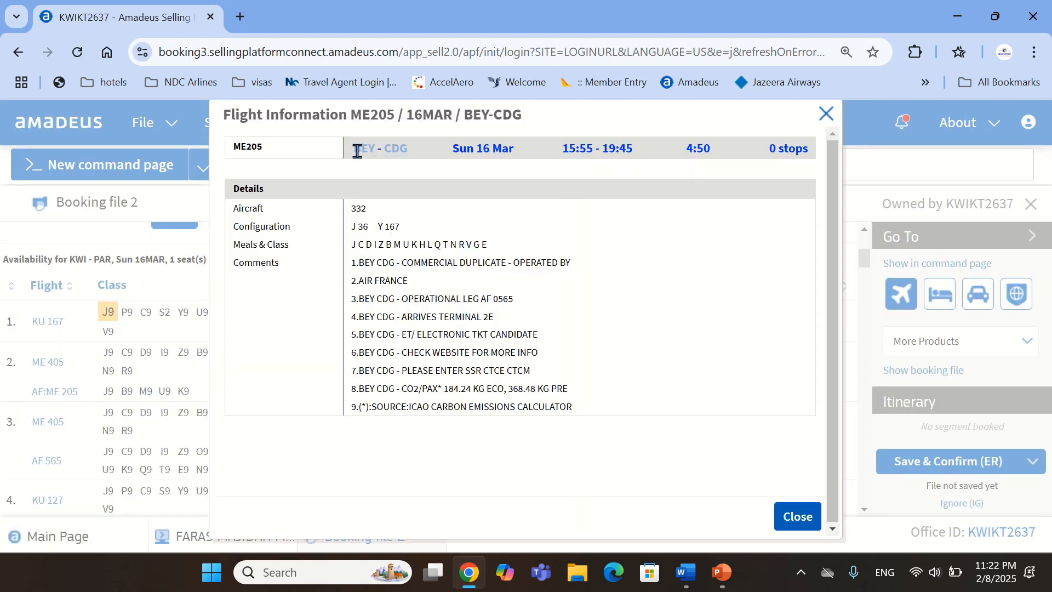
drag(352, 148, 392, 148)
double_click(259, 154)
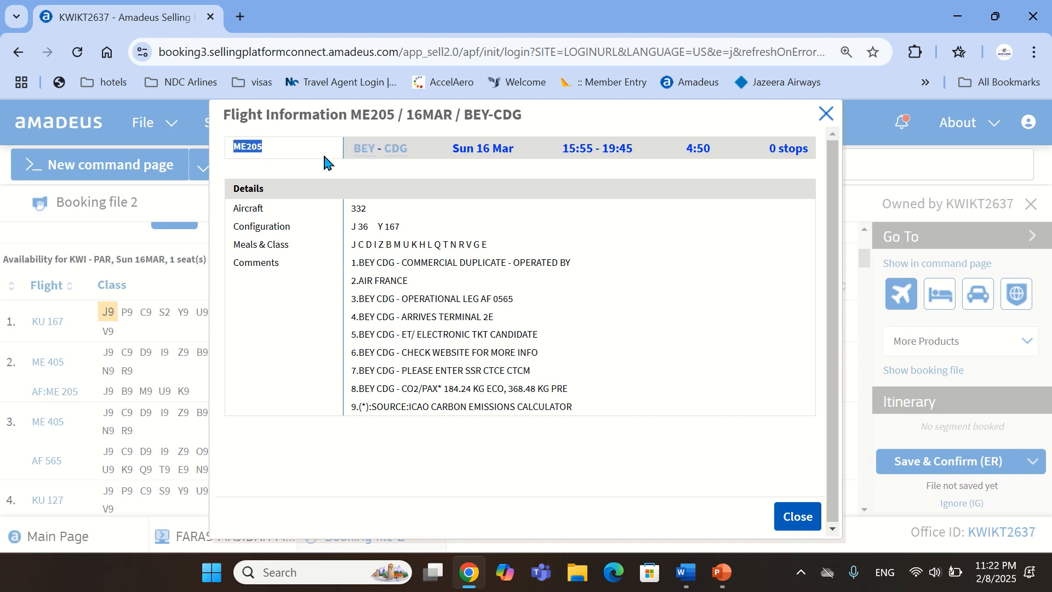
triple_click(376, 154)
double_click(458, 154)
triple_click(458, 153)
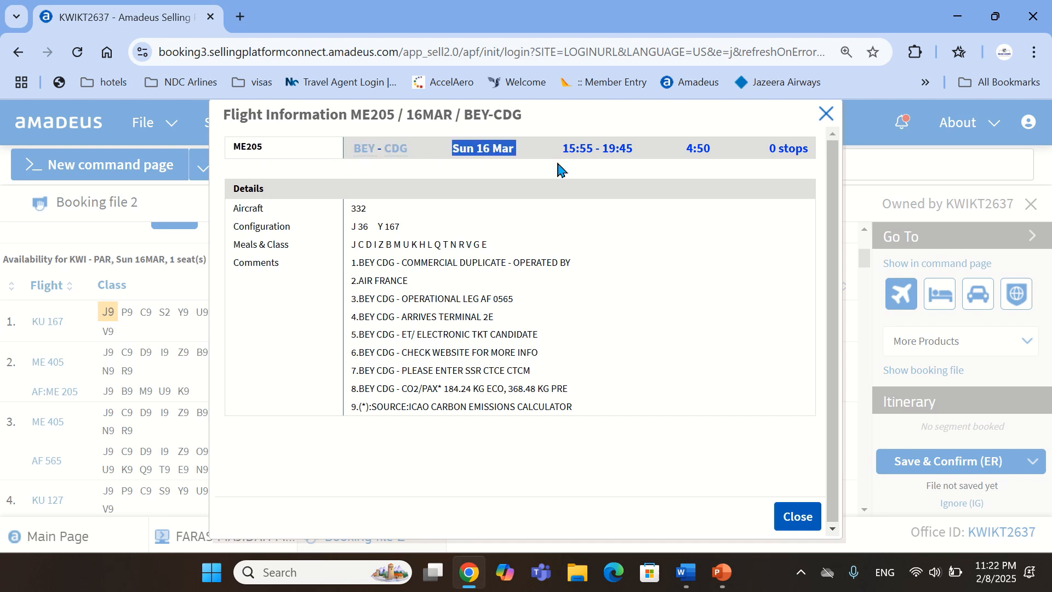
- Review ME 205's departure and arrival times and its flight duration, and close the flight information
triple_click(571, 152)
triple_click(615, 150)
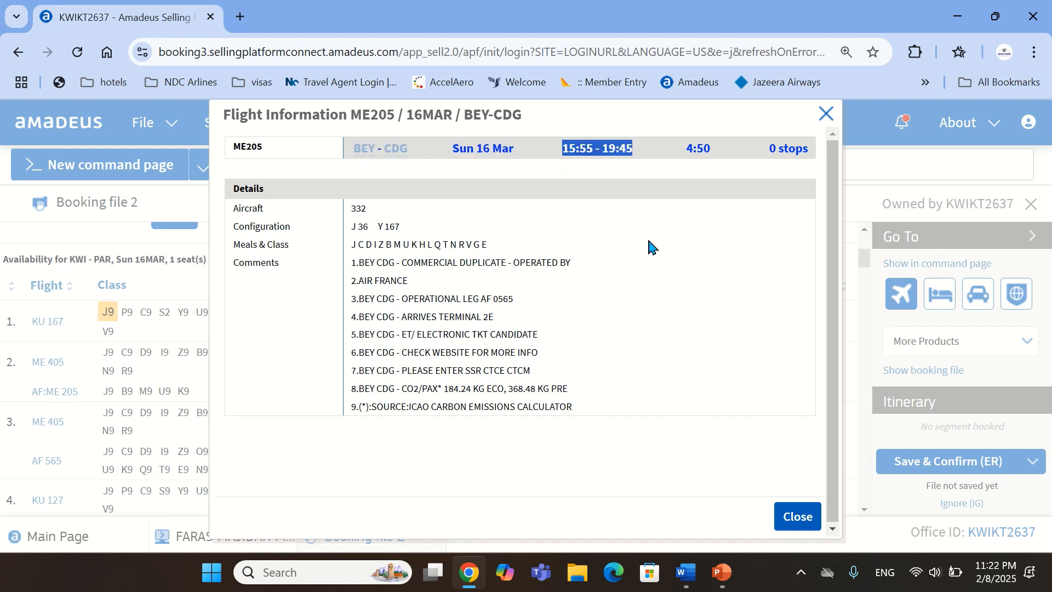
double_click(700, 147)
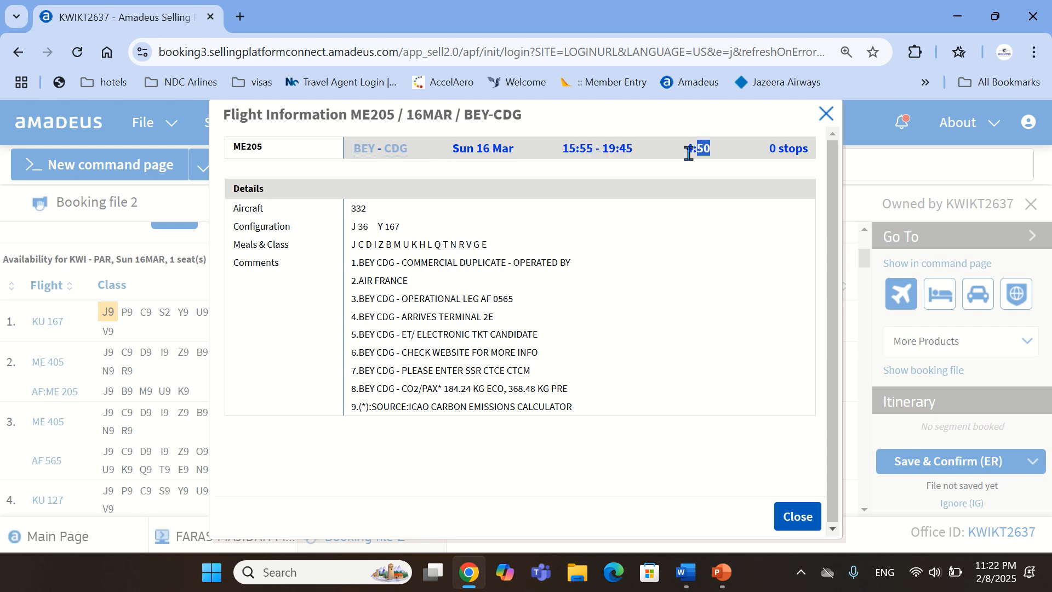
double_click(688, 153)
double_click(692, 148)
triple_click(692, 148)
click(799, 518)
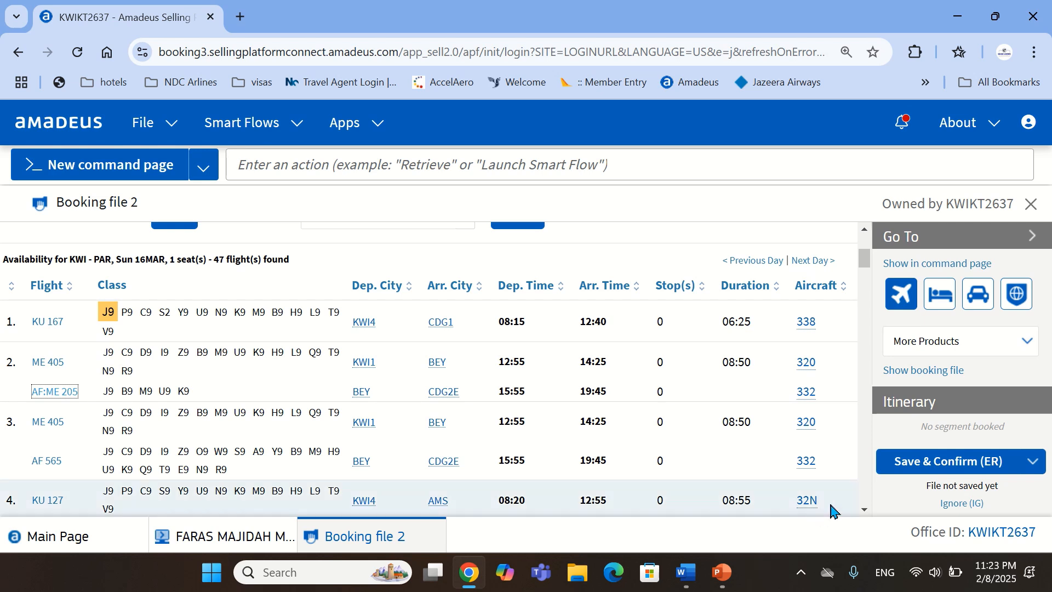
- Compare option 2's total duration with the first leg's departure time and the second leg's arrival time
drag(721, 359, 747, 377)
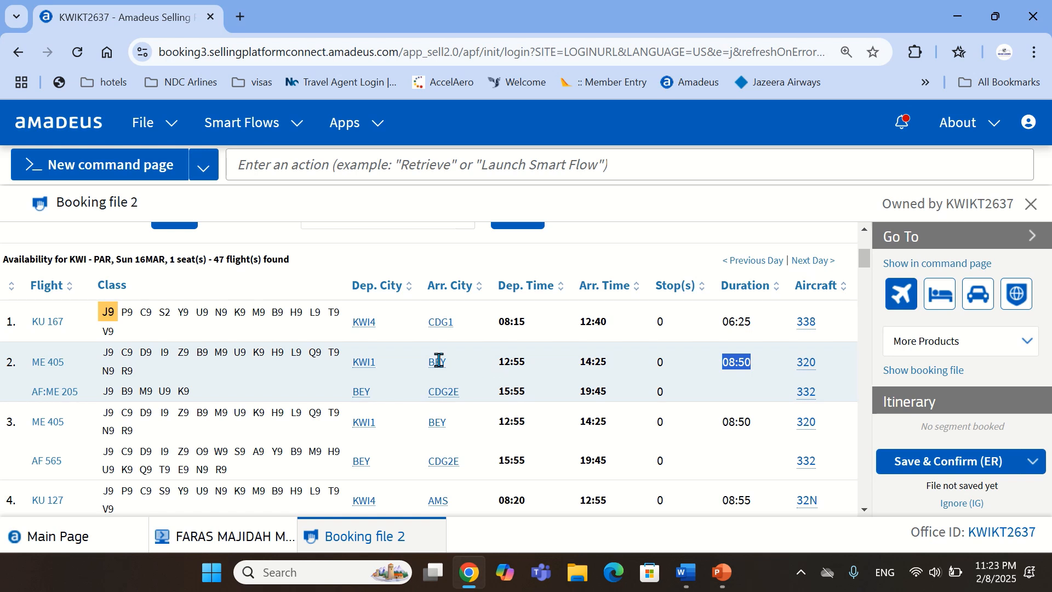
drag(497, 362, 528, 366)
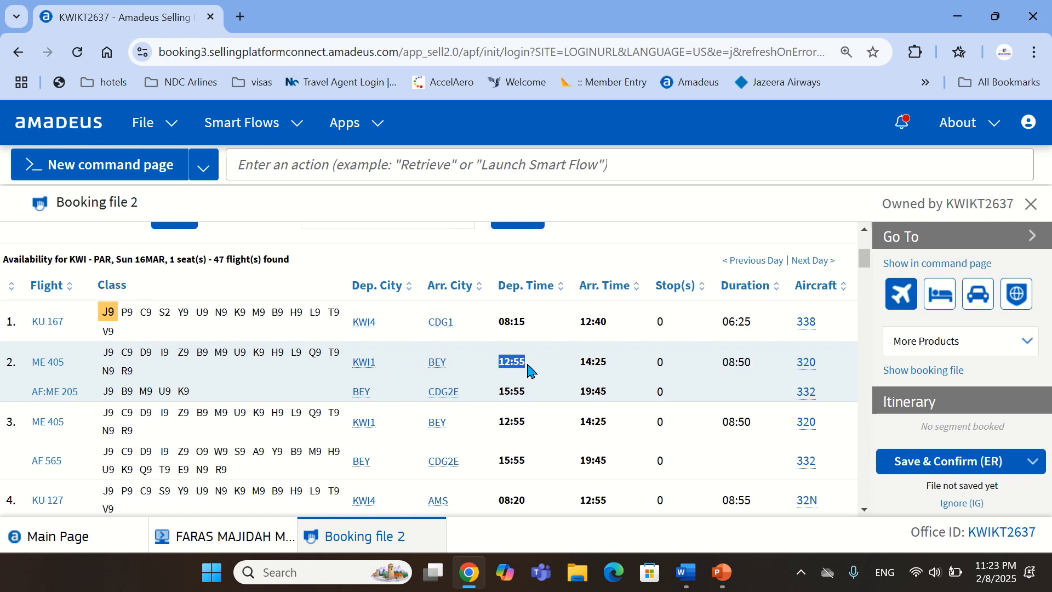
drag(580, 391, 613, 396)
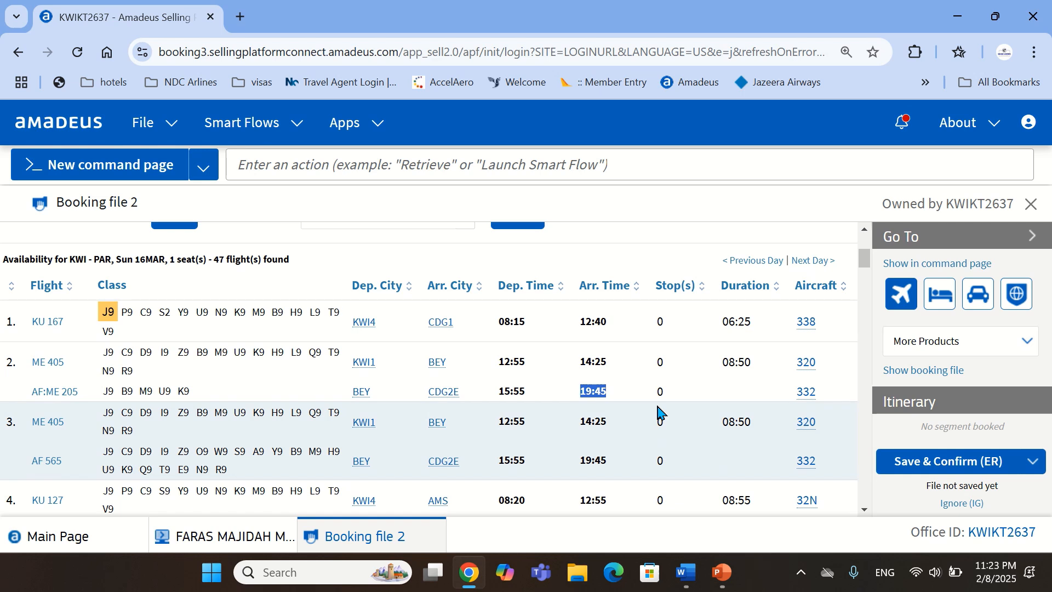
drag(719, 363, 749, 365)
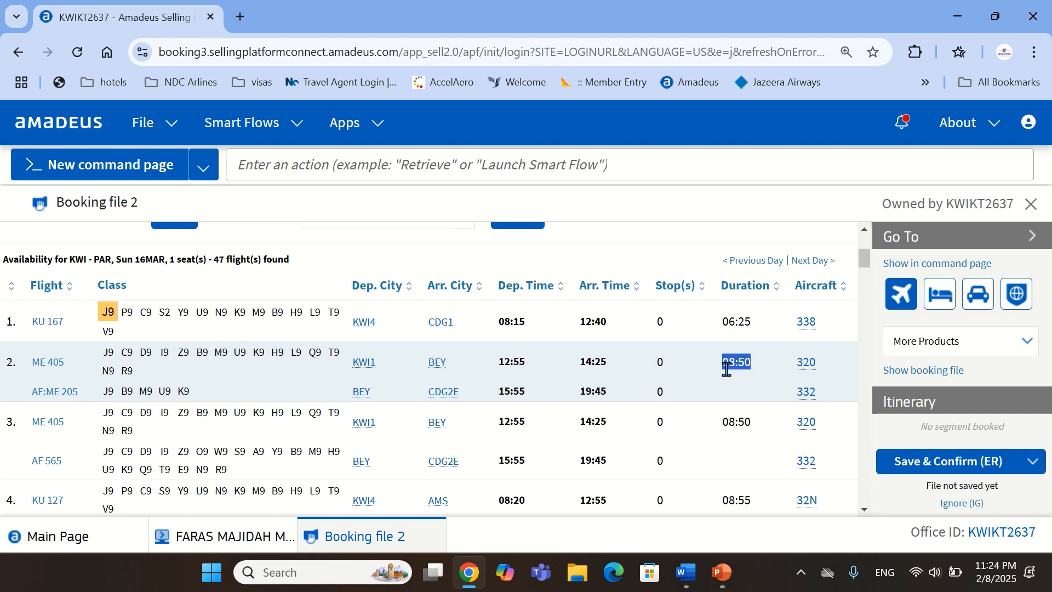
scroll(298, 371, down, 1)
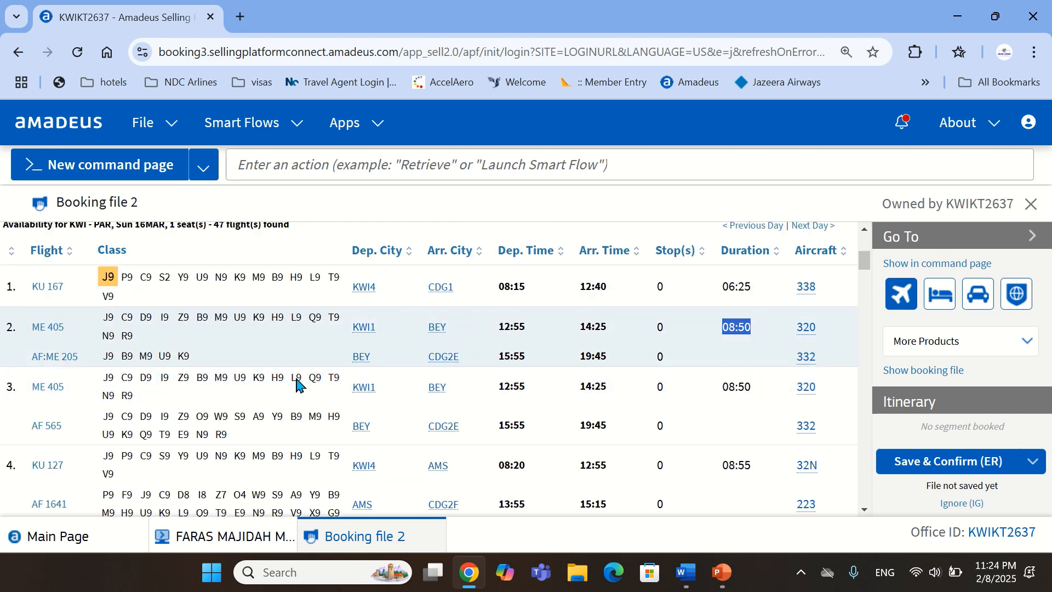
scroll(340, 429, up, 4)
scroll(339, 429, up, 2)
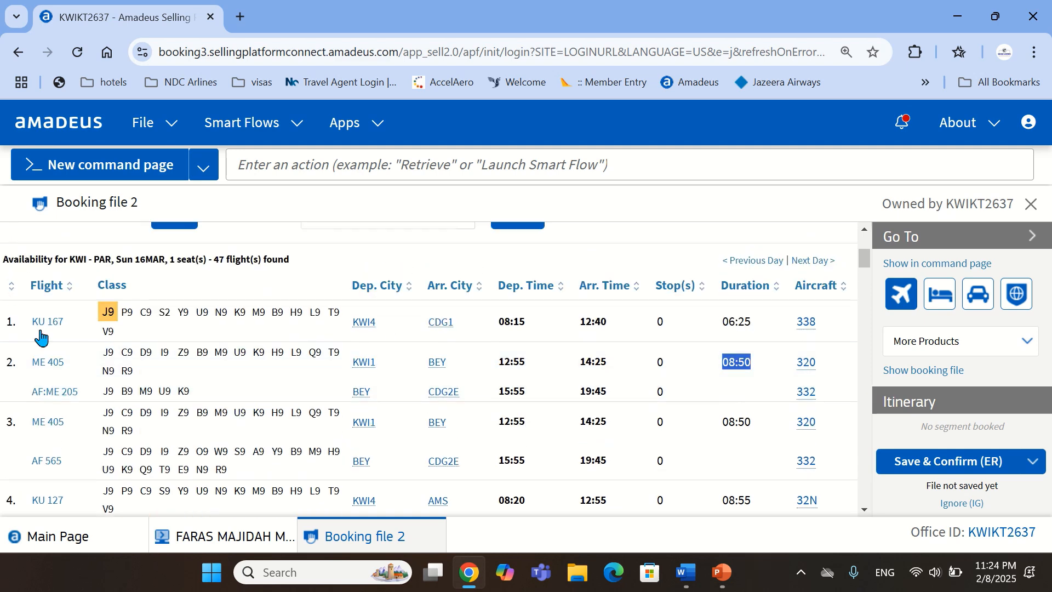
scroll(251, 446, down, 3)
scroll(302, 382, up, 3)
scroll(301, 382, up, 3)
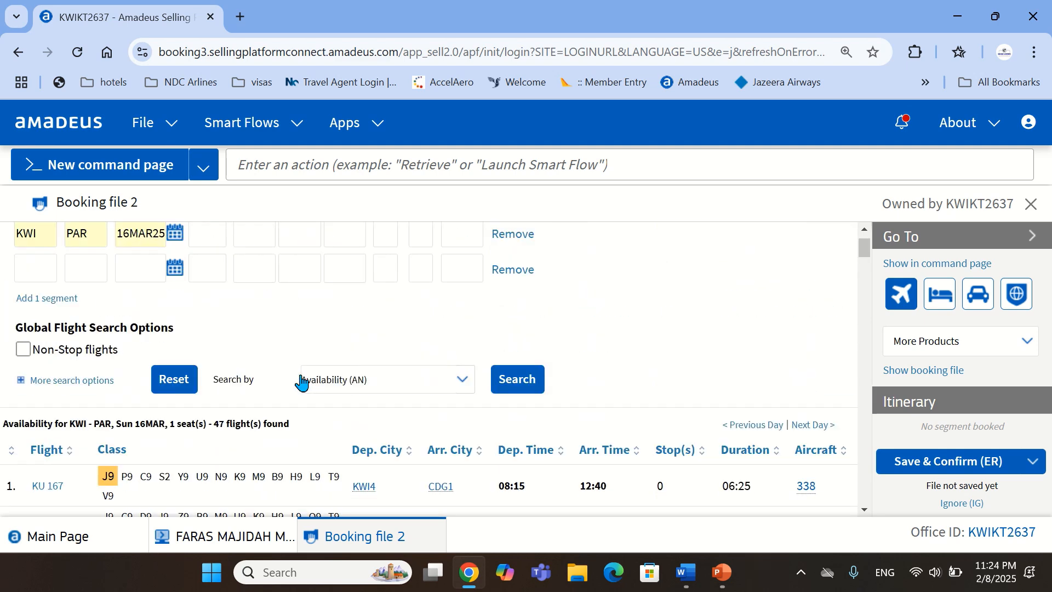
scroll(301, 382, down, 3)
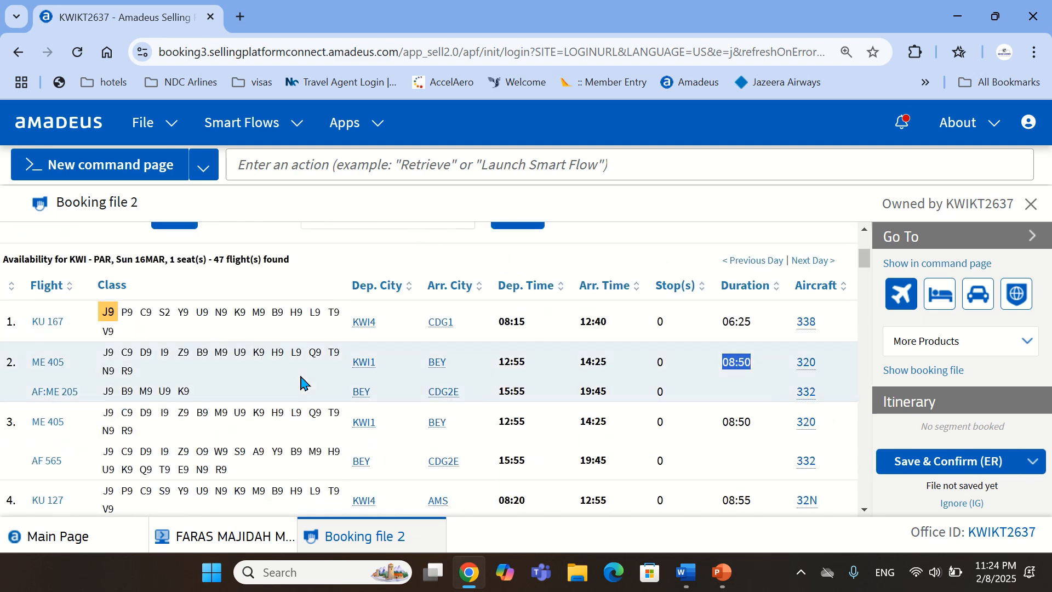
- Review the optional time, airline and via fields and the destination of the KWI to PAR search segment
scroll(301, 383, up, 3)
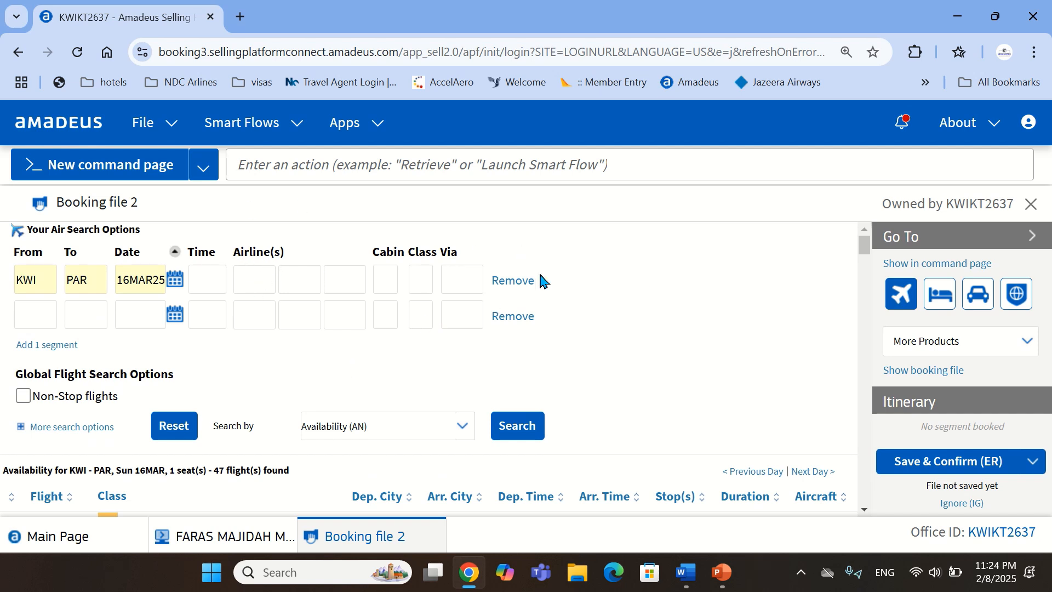
click(202, 269)
click(244, 266)
double_click(449, 252)
click(467, 282)
double_click(97, 283)
- Look through the KWI to PAR availability list for the transit options and their connecting cities
scroll(176, 430, down, 2)
scroll(68, 418, down, 5)
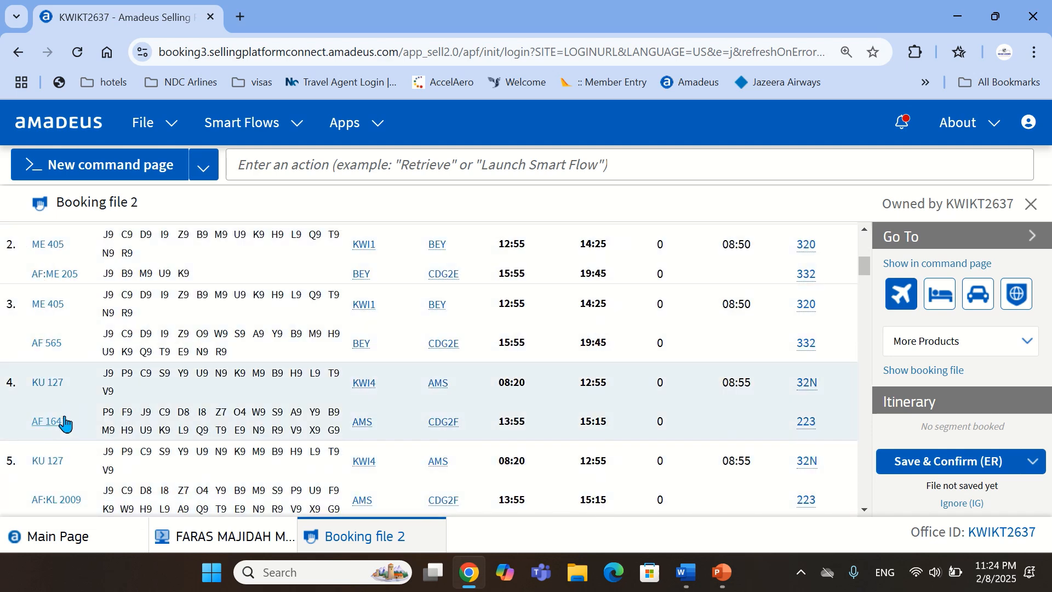
scroll(60, 405, up, 3)
scroll(101, 462, down, 6)
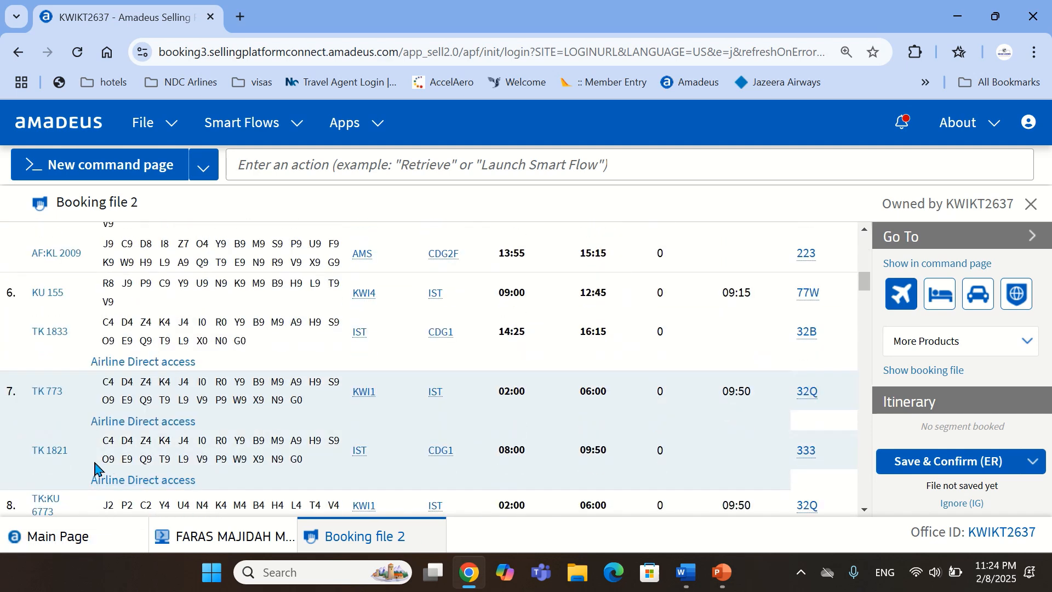
scroll(458, 322, up, 10)
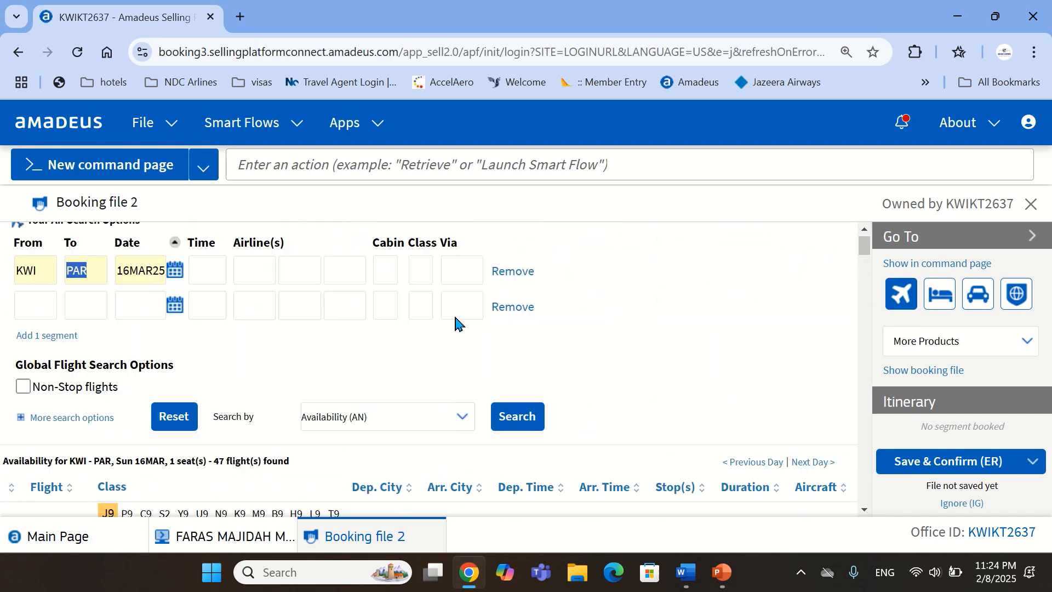
- Set the via city of the KWI to PAR segment to Dubai (DXB) and rerun the availability search
click(450, 280)
text(DX)
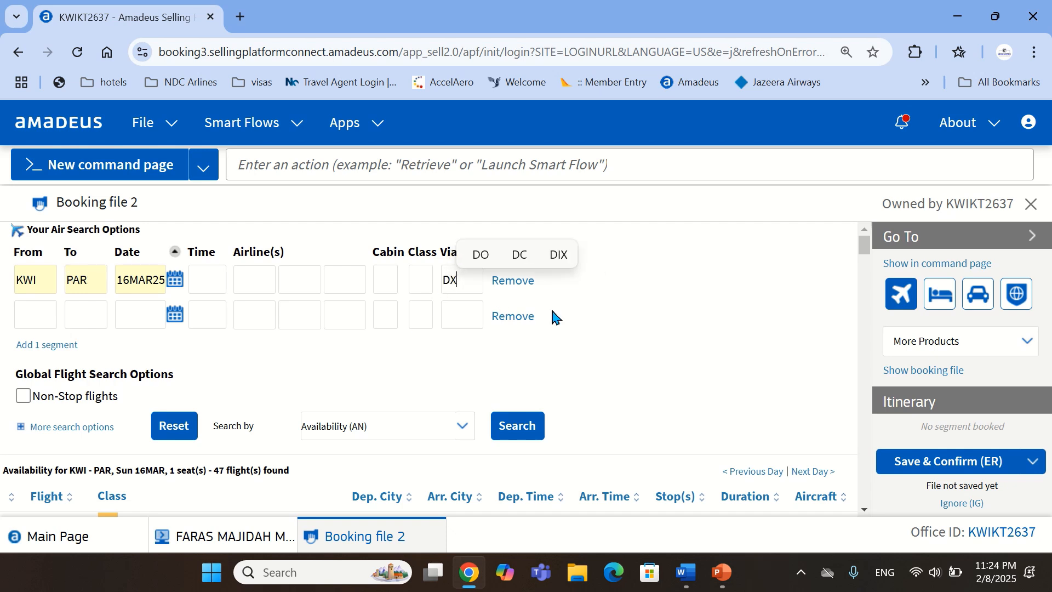
text(B)
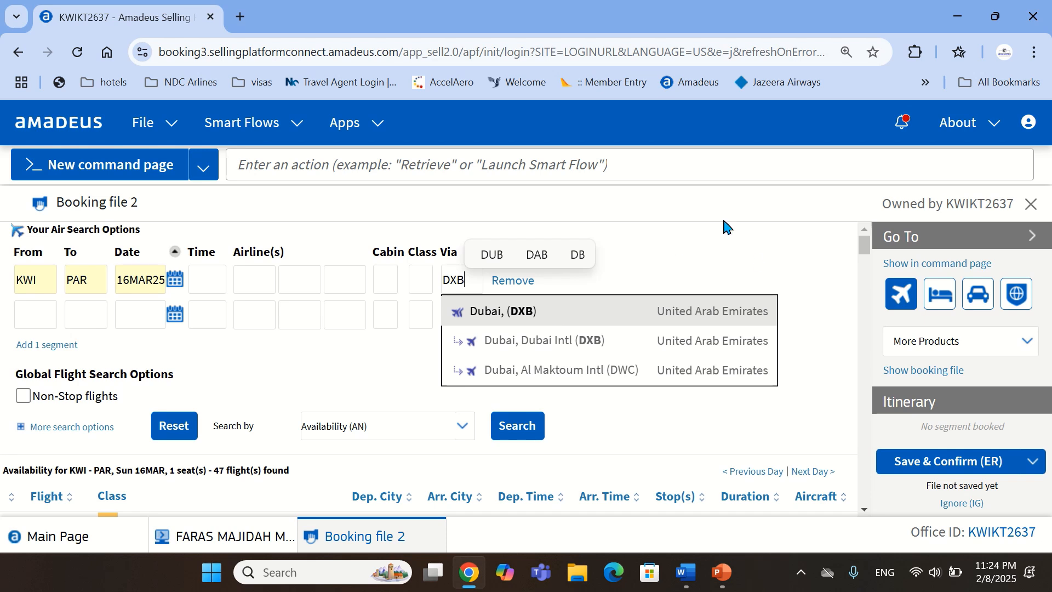
click(542, 319)
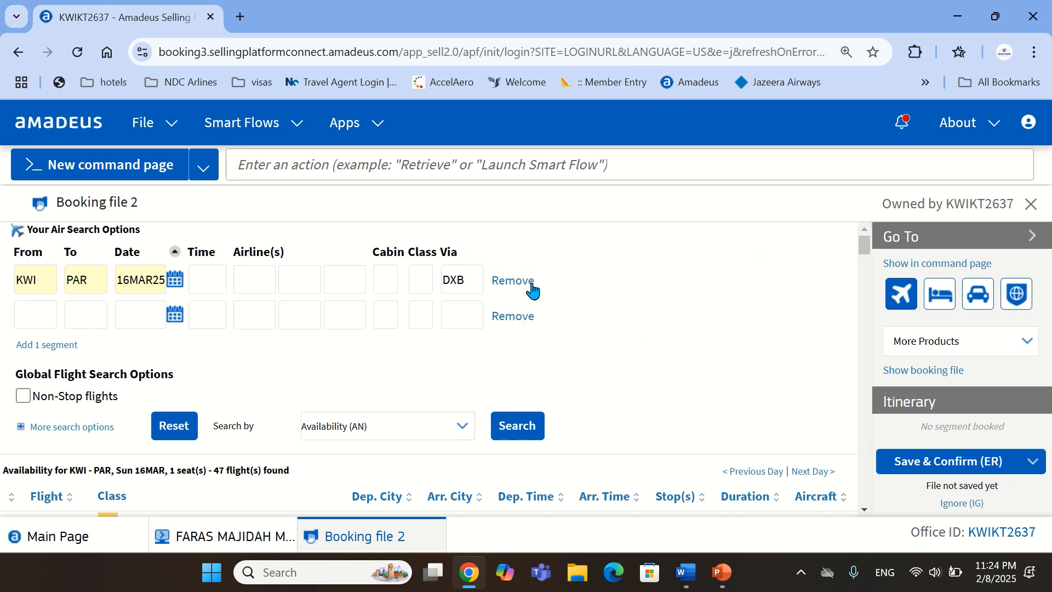
double_click(453, 280)
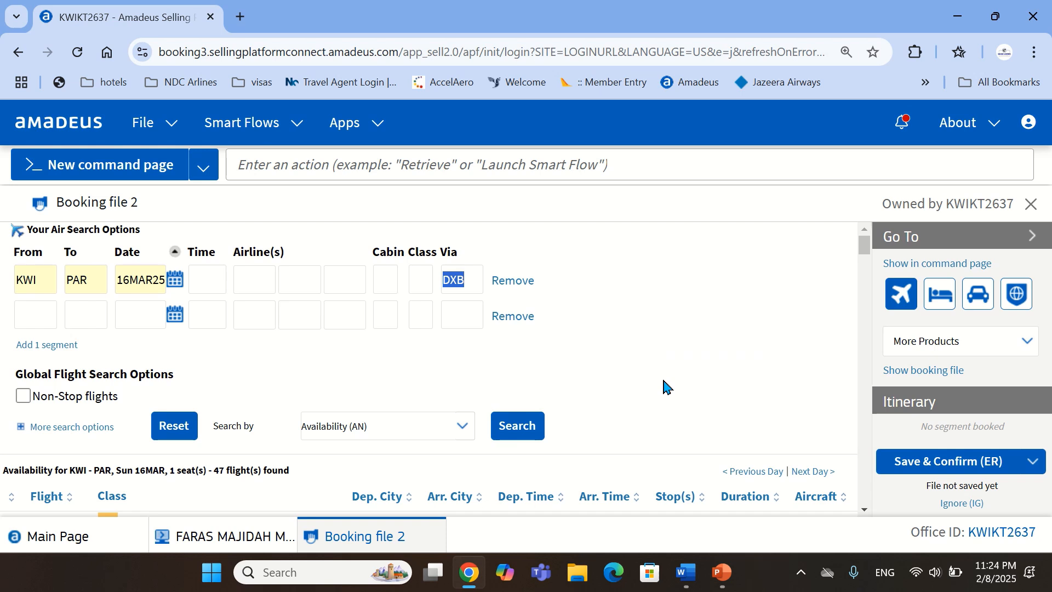
scroll(657, 381, down, 2)
key(Return)
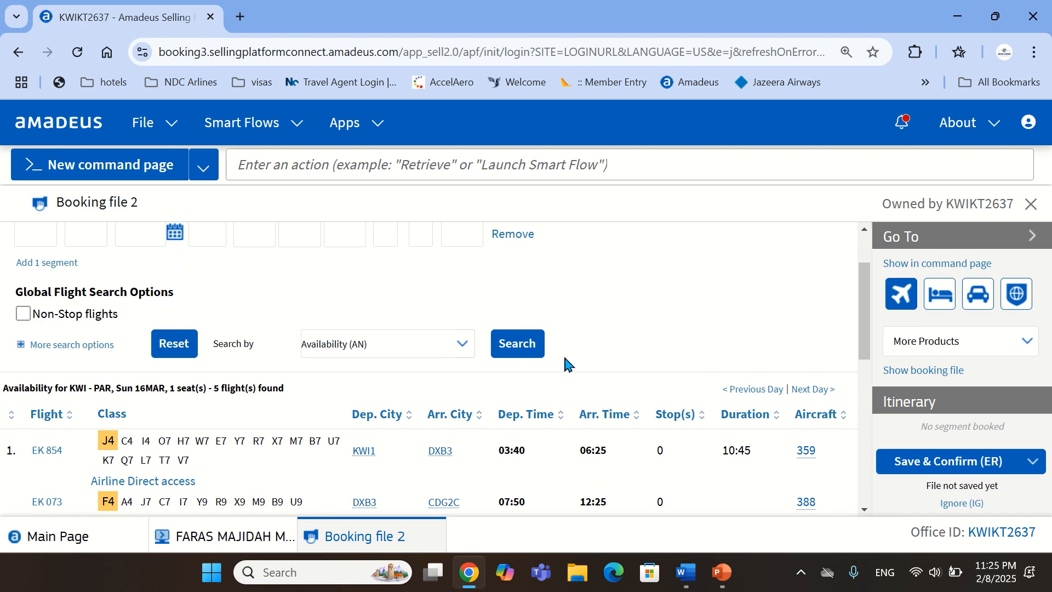
- Open the flight information for EK 854 in option 1, review its date, times and duration, and close it
scroll(570, 359, down, 3)
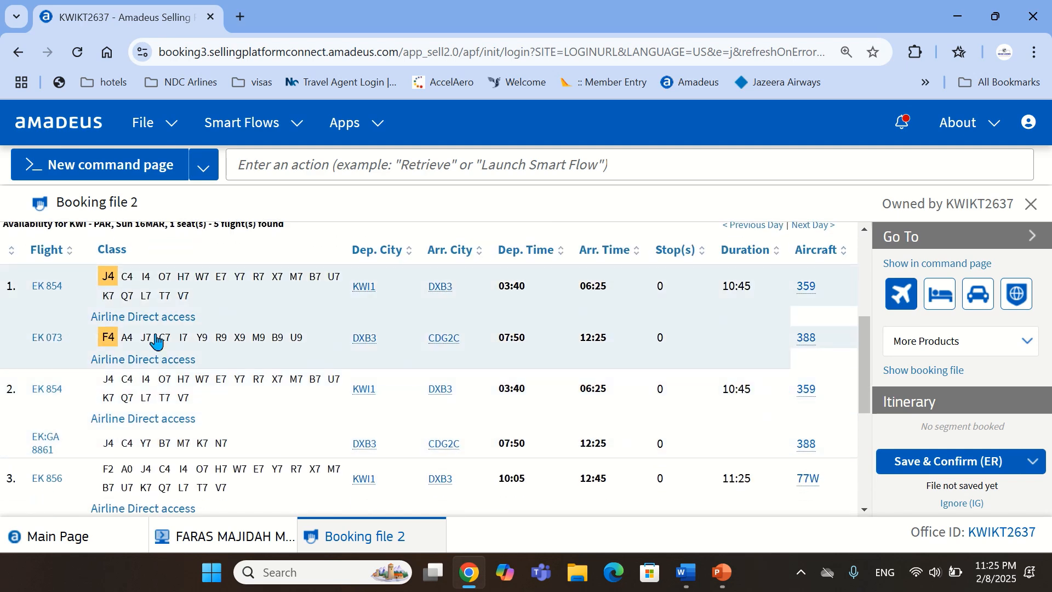
click(164, 296)
scroll(277, 307, up, 1)
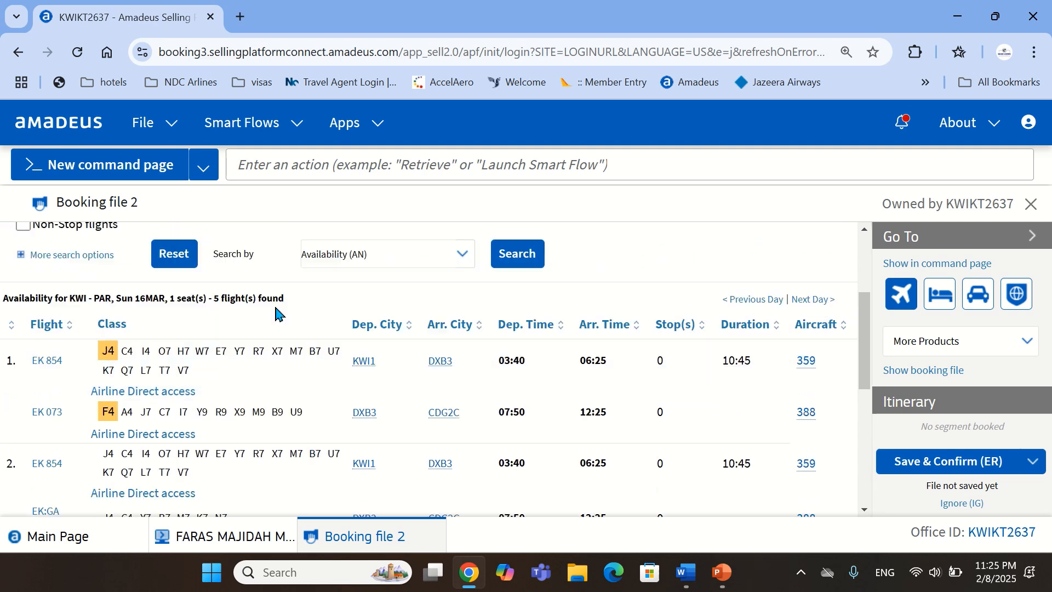
click(46, 368)
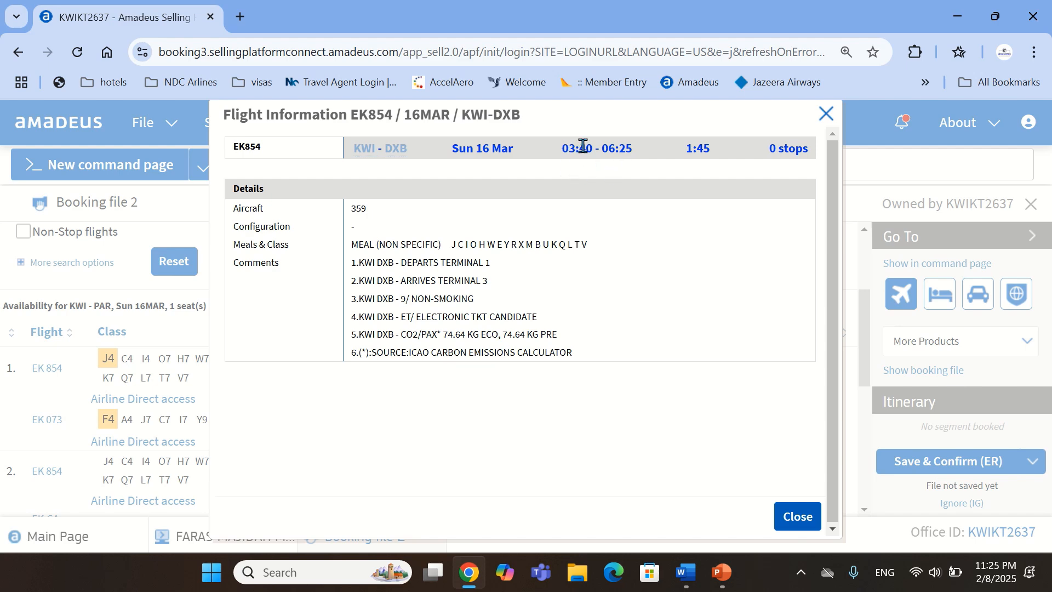
drag(450, 152, 644, 158)
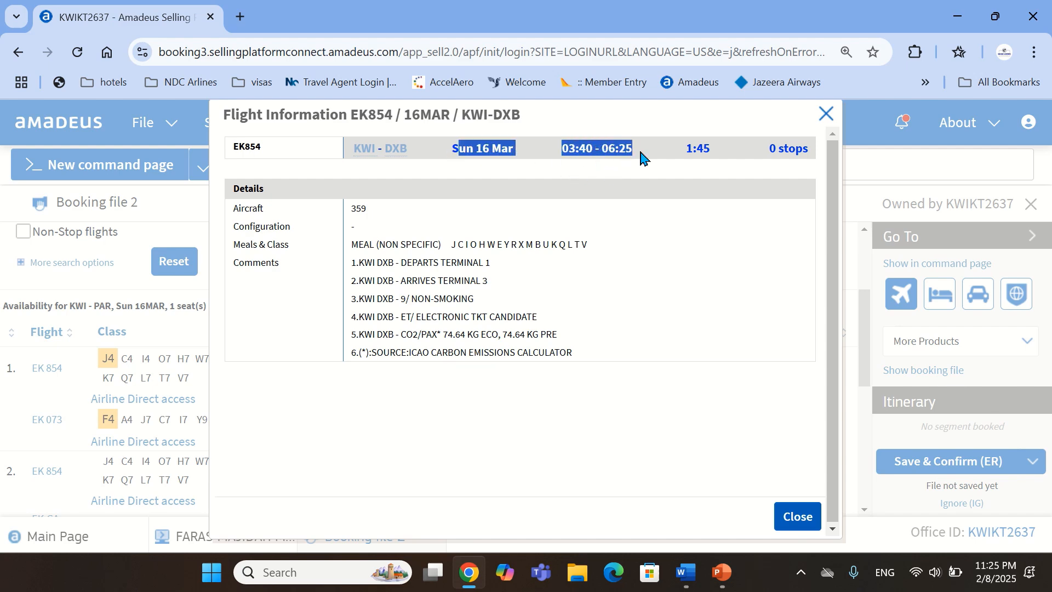
double_click(704, 148)
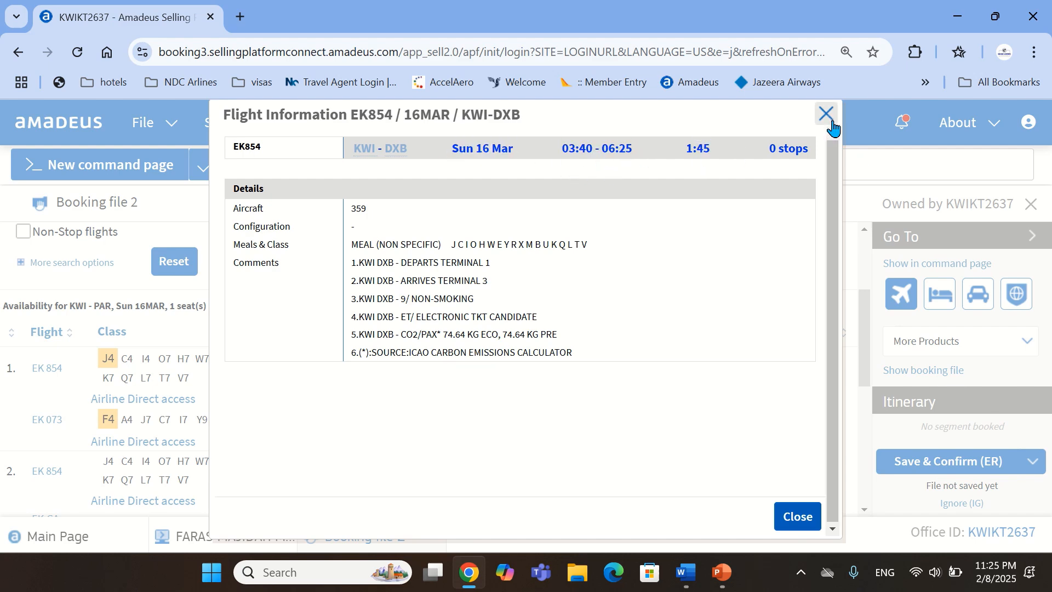
click(826, 113)
- Open the flight information for EK 073 in option 1, review its route, date, times and duration, and close it
click(51, 424)
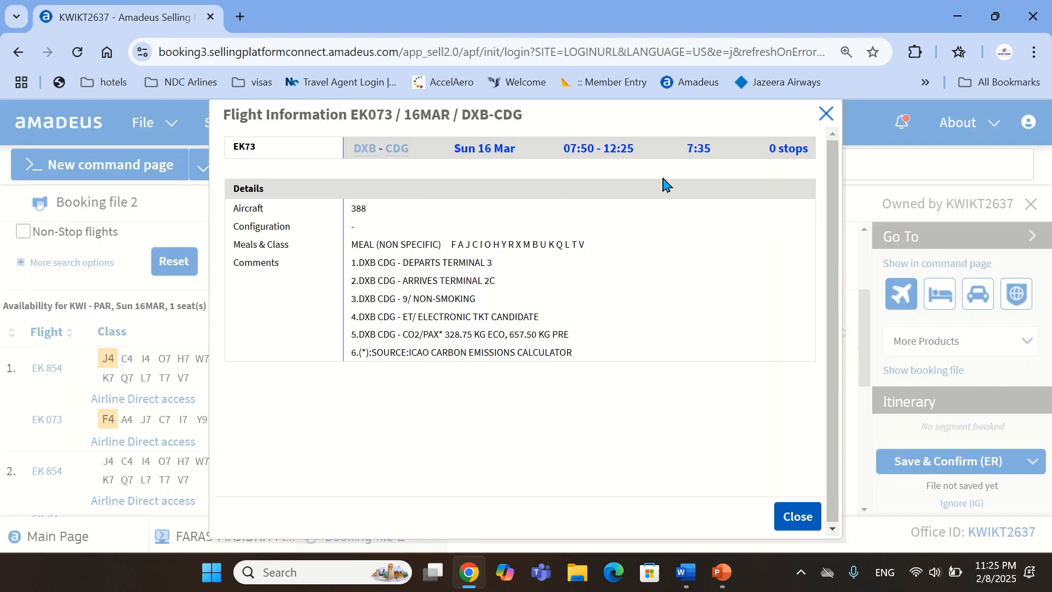
triple_click(694, 149)
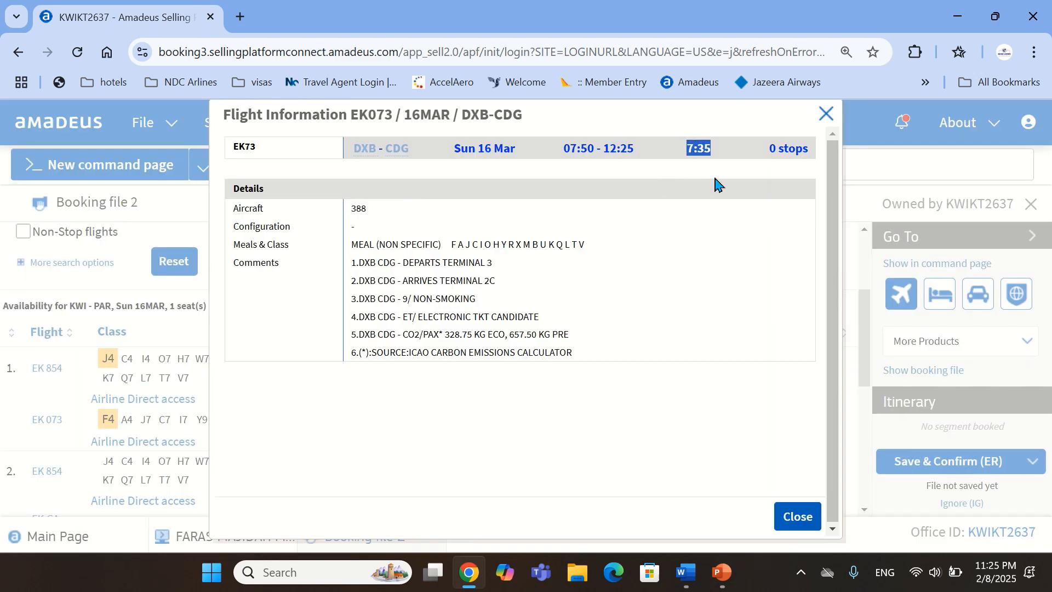
drag(456, 151, 712, 147)
triple_click(549, 167)
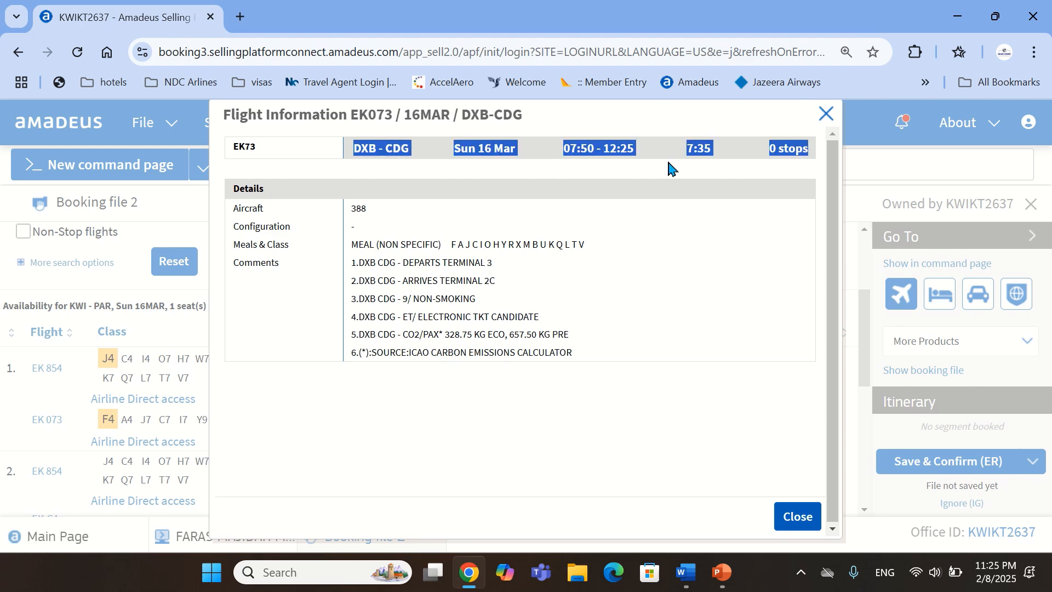
click(835, 127)
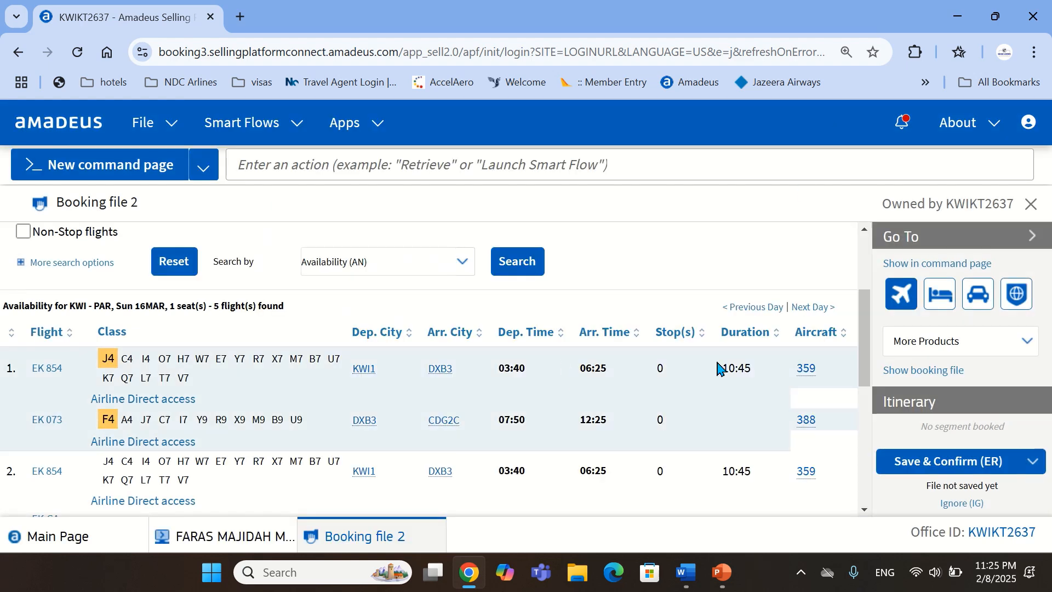
- Check option 1's total duration, the EK 854 arrival time in Dubai and the departure time of the connecting EK 073
double_click(736, 368)
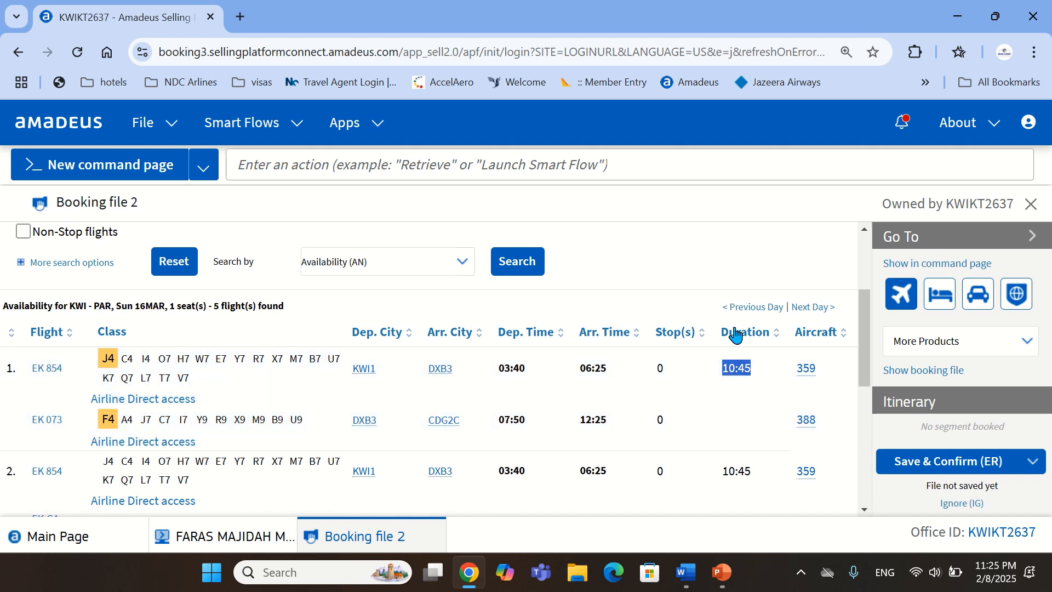
scroll(735, 335, down, 1)
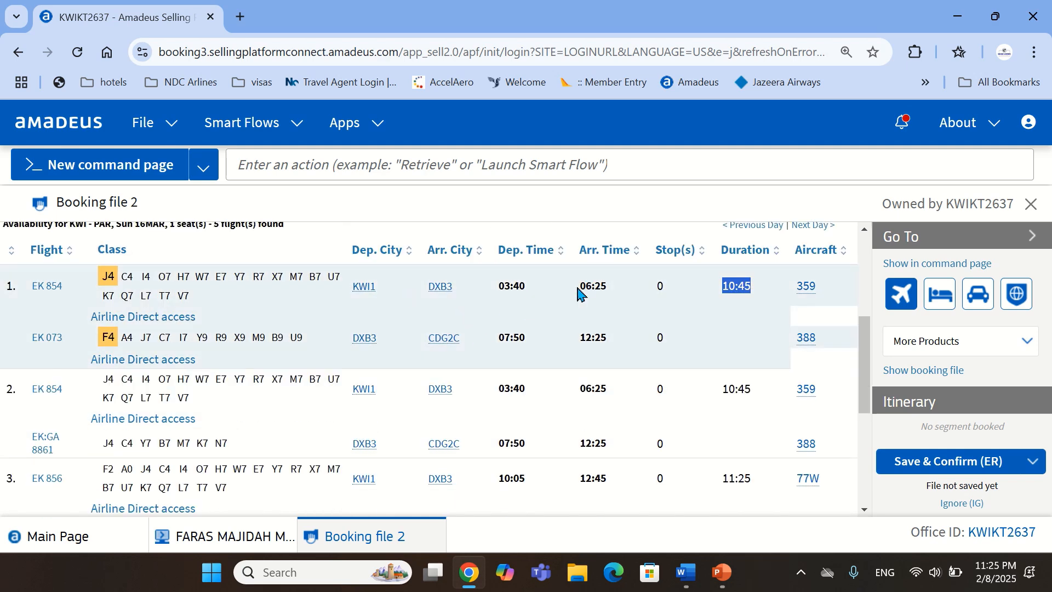
drag(579, 286, 608, 286)
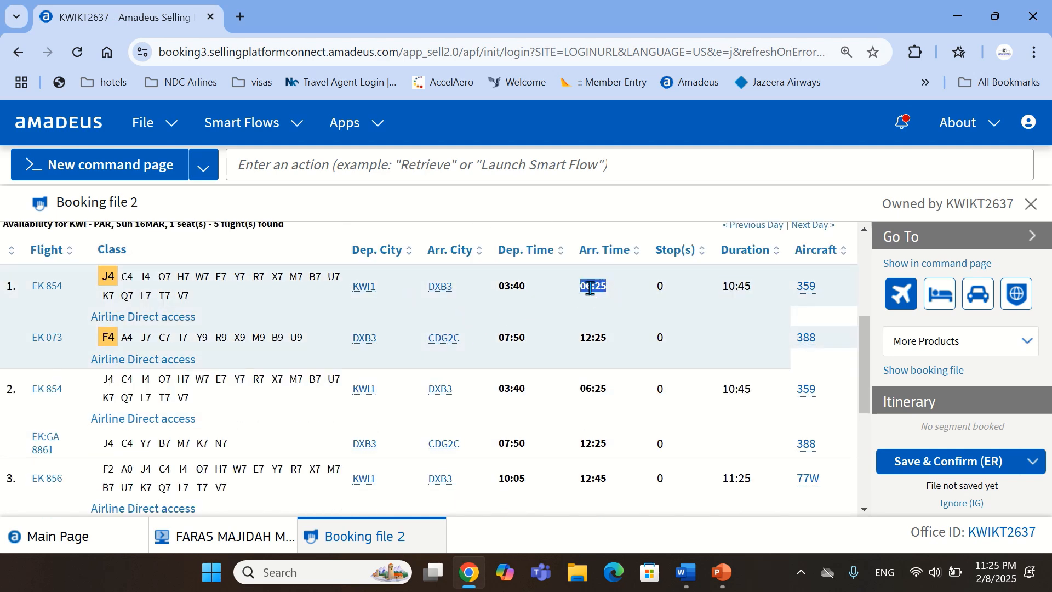
drag(497, 338, 533, 338)
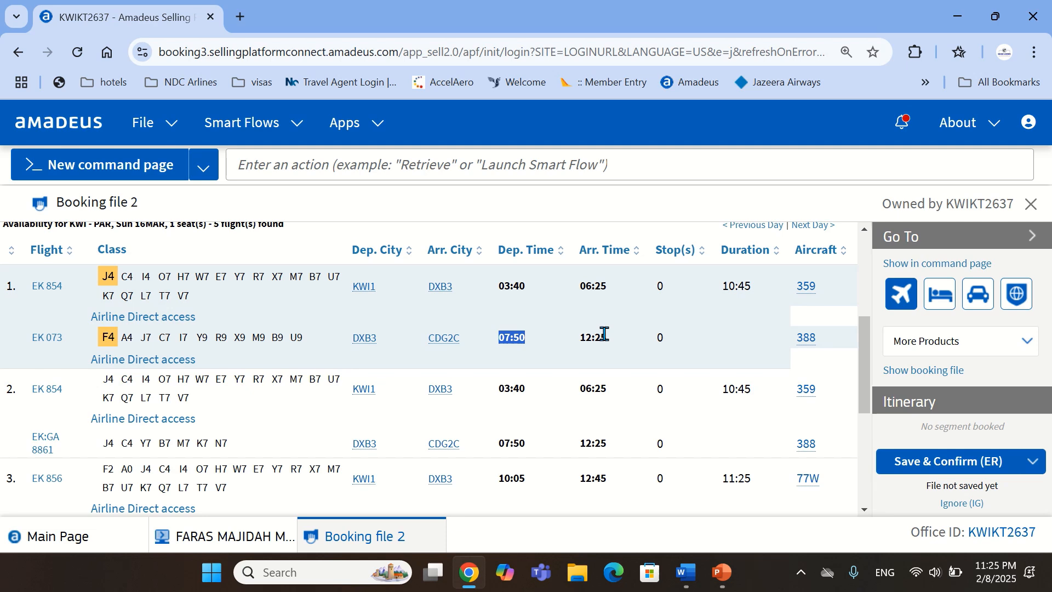
- Clear the via city of the KWI to PAR segment, set the airline to Emirates (EK), and rerun the availability search
scroll(448, 363, up, 5)
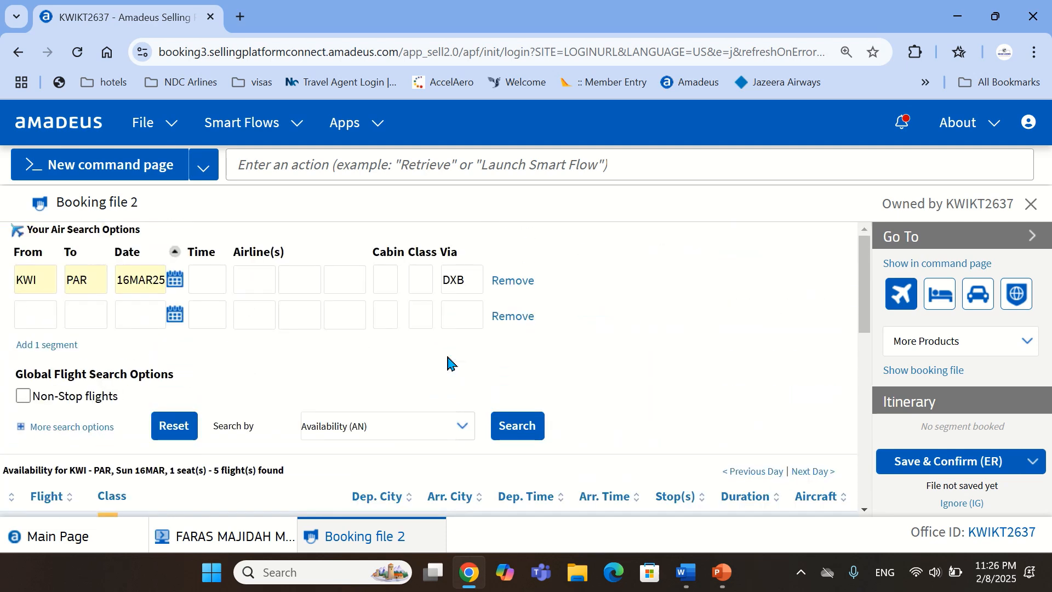
double_click(452, 280)
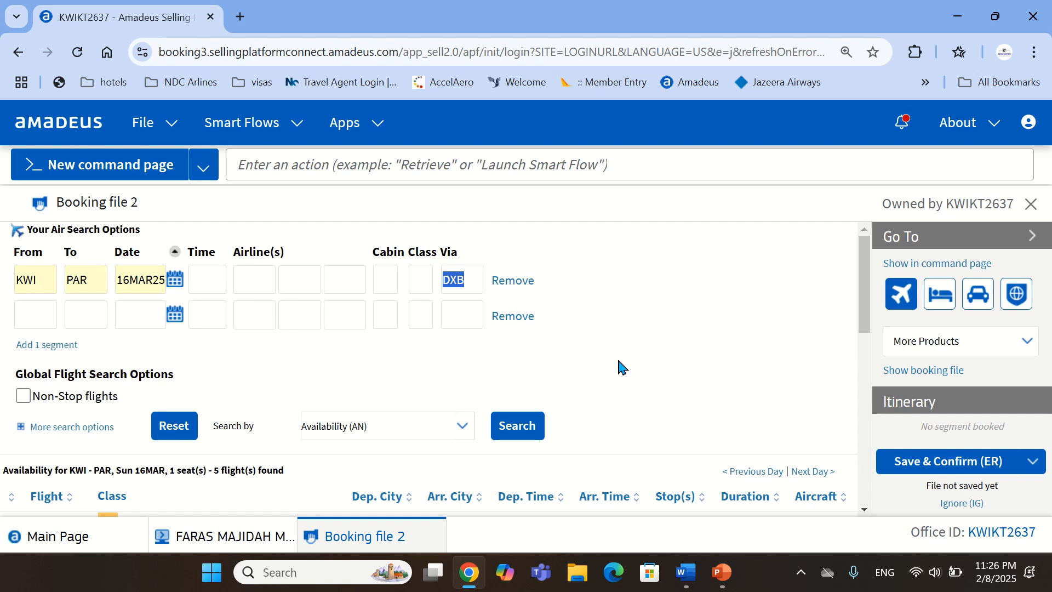
key(BackSpace)
click(274, 280)
click(274, 281)
text(EK)
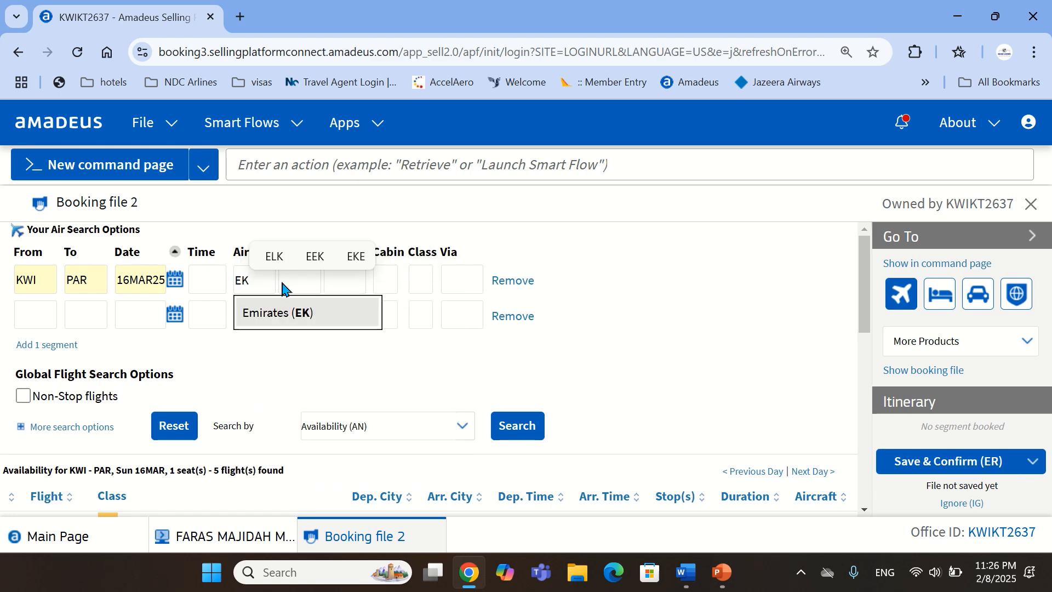
click(278, 311)
click(500, 425)
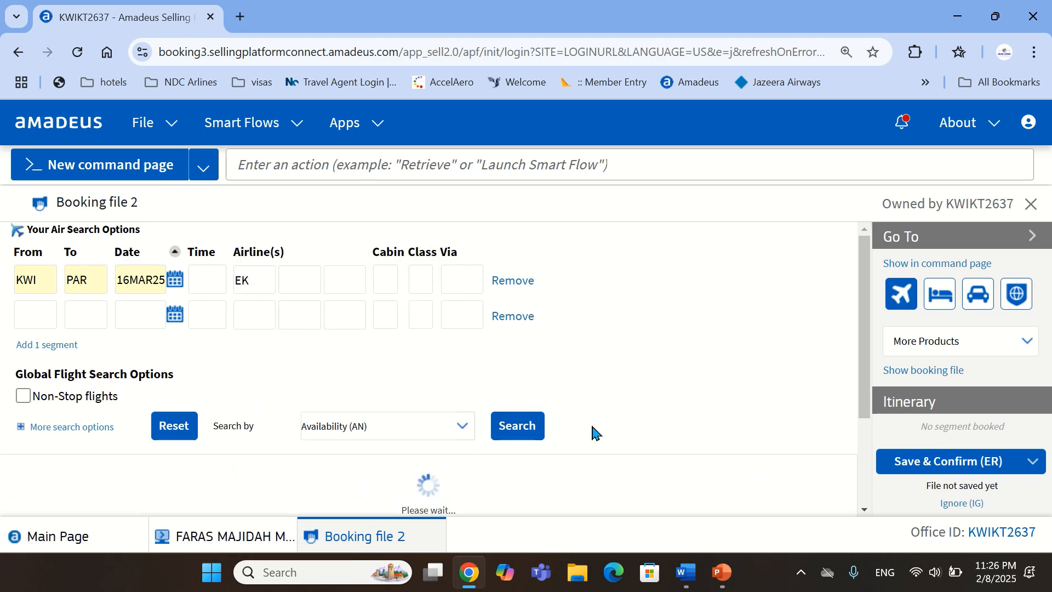
scroll(405, 321, down, 1)
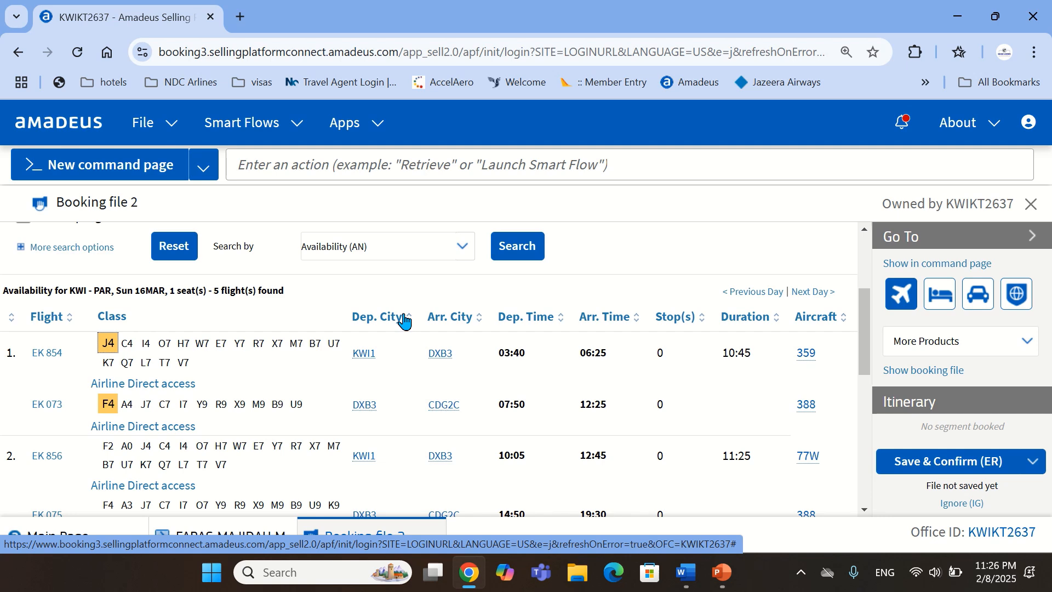
- Replace the airline of the KWI to PAR segment with Qatar Airways (QR) and rerun the availability search
scroll(406, 320, up, 3)
double_click(250, 265)
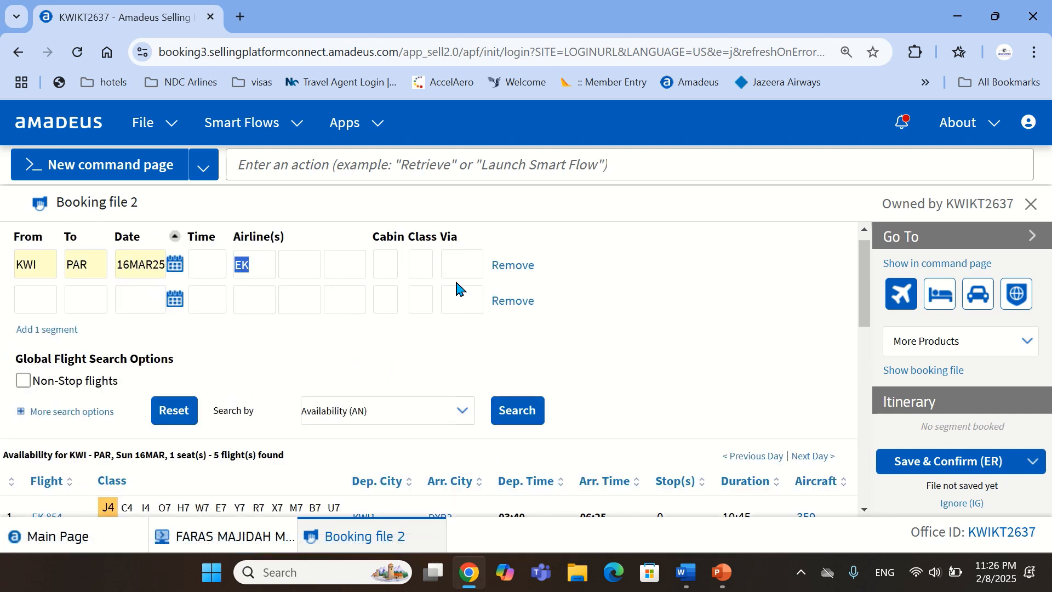
key(BackSpace)
text(QR)
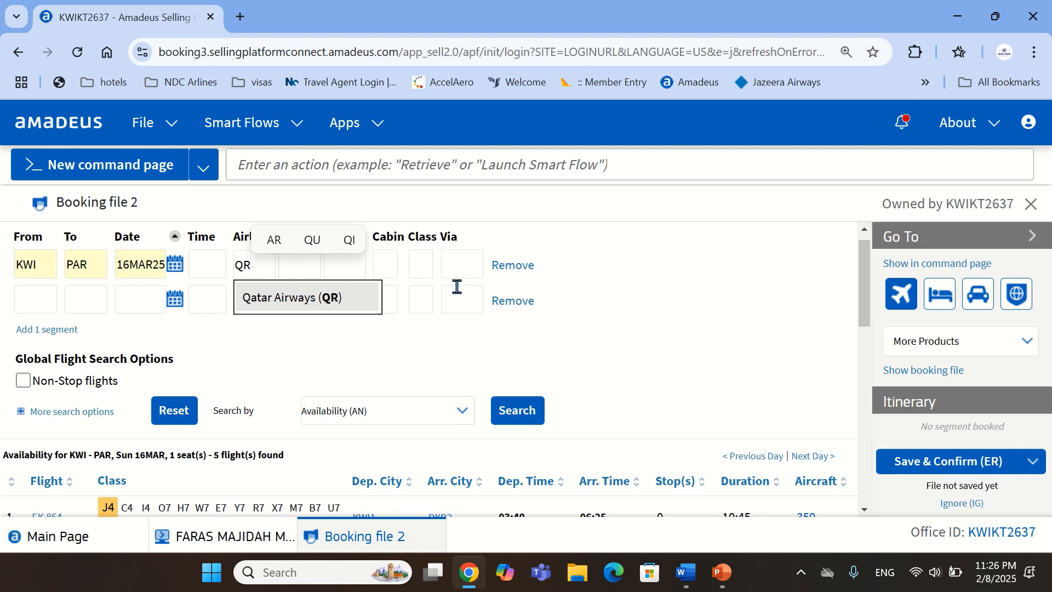
scroll(455, 322, down, 2)
scroll(449, 329, up, 2)
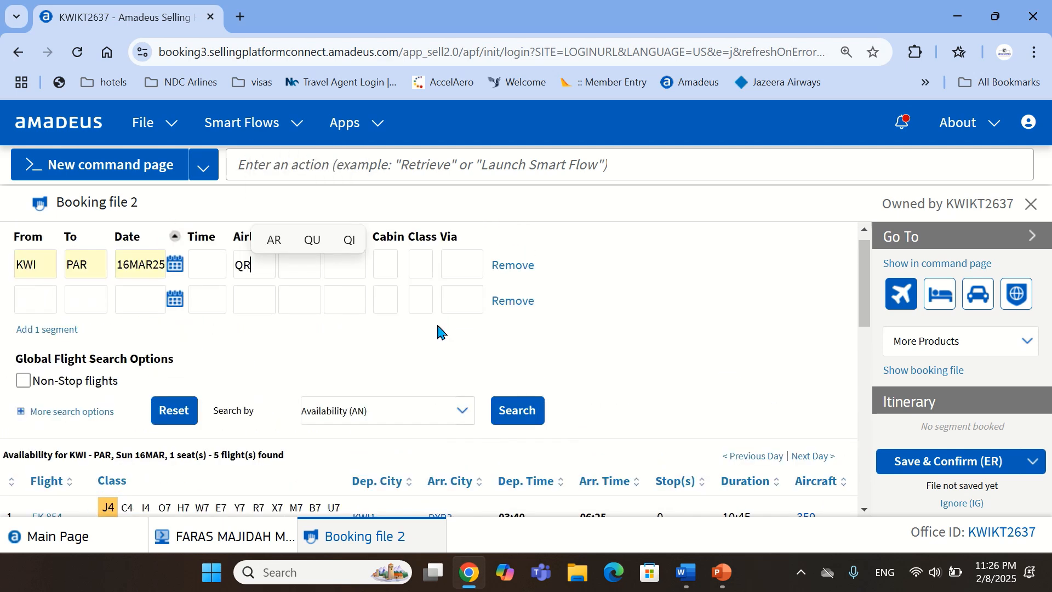
scroll(439, 330, up, 1)
key(BackSpace)
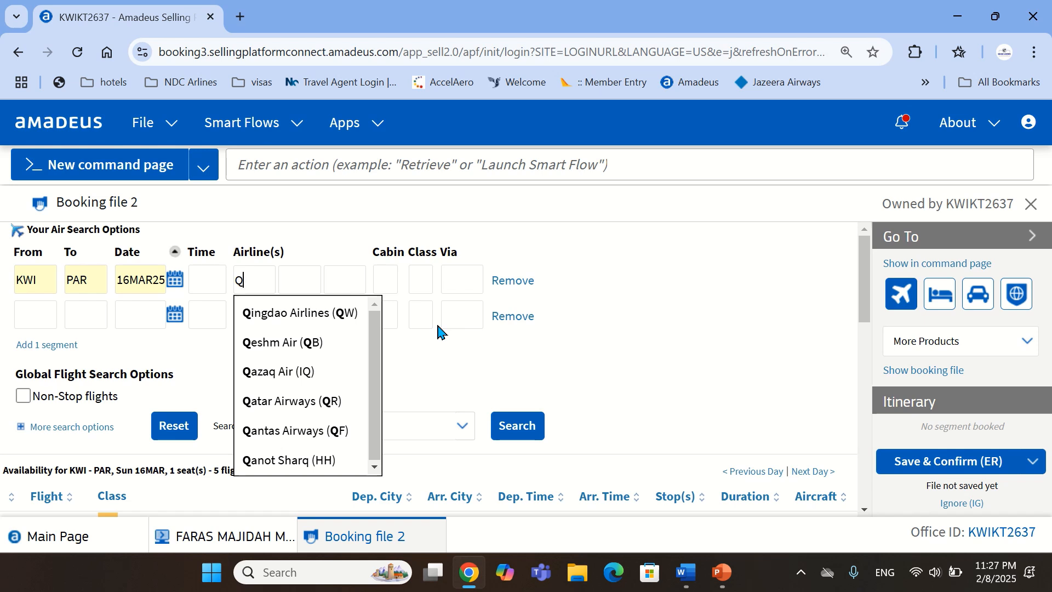
text(R)
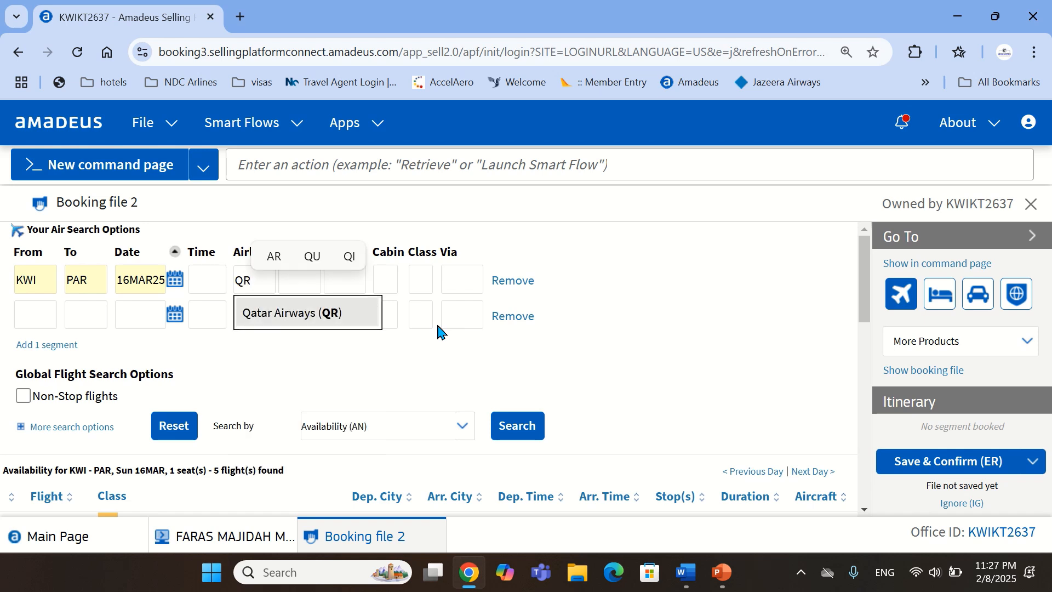
click(365, 321)
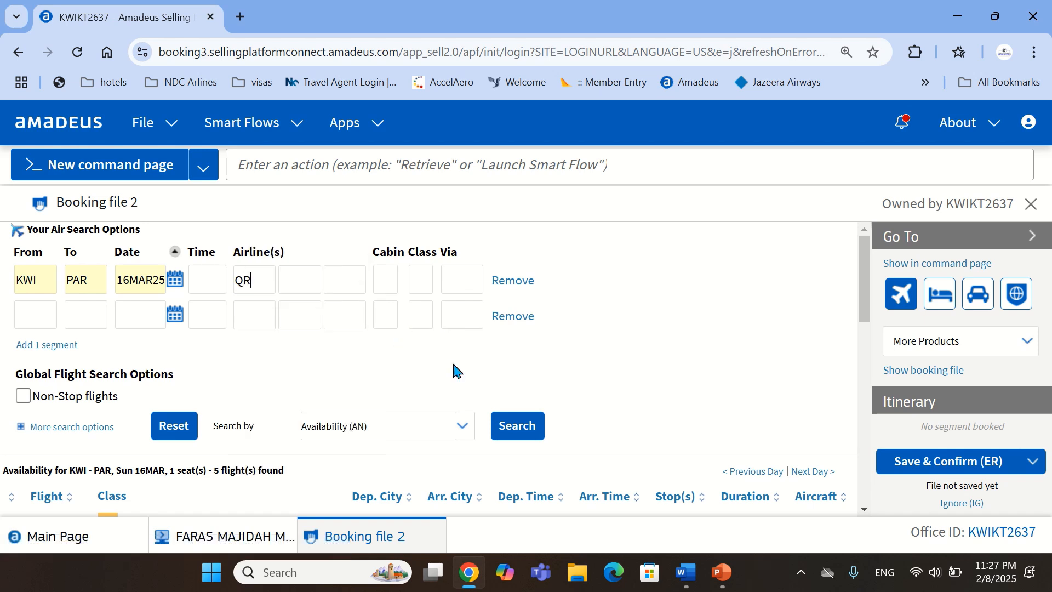
click(514, 420)
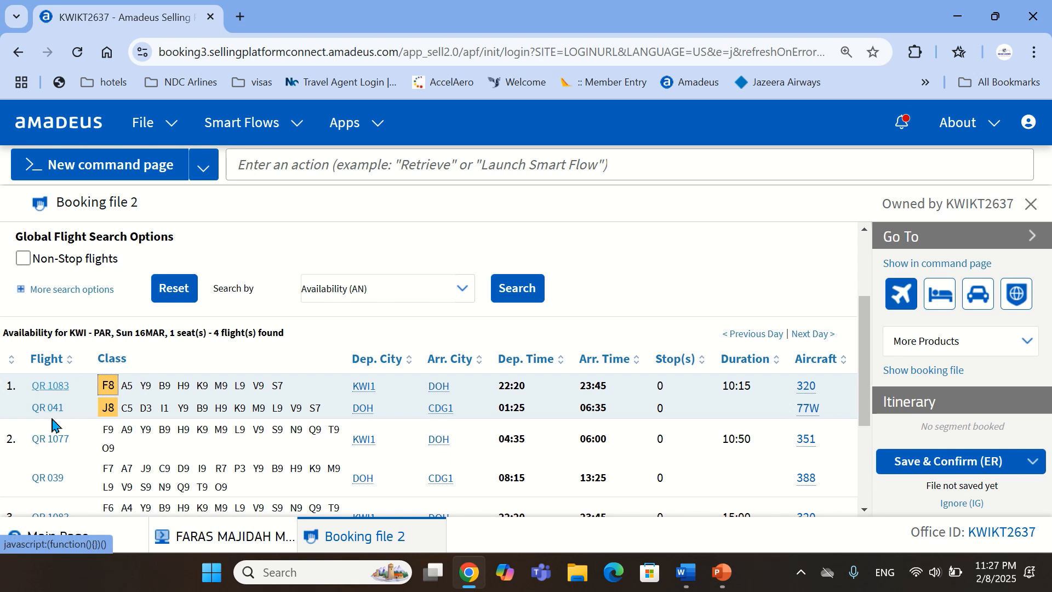
- Review the connecting city and the departure and arrival times of QR 1083 and QR 041 in option 1
click(101, 412)
mouse_move(439, 380)
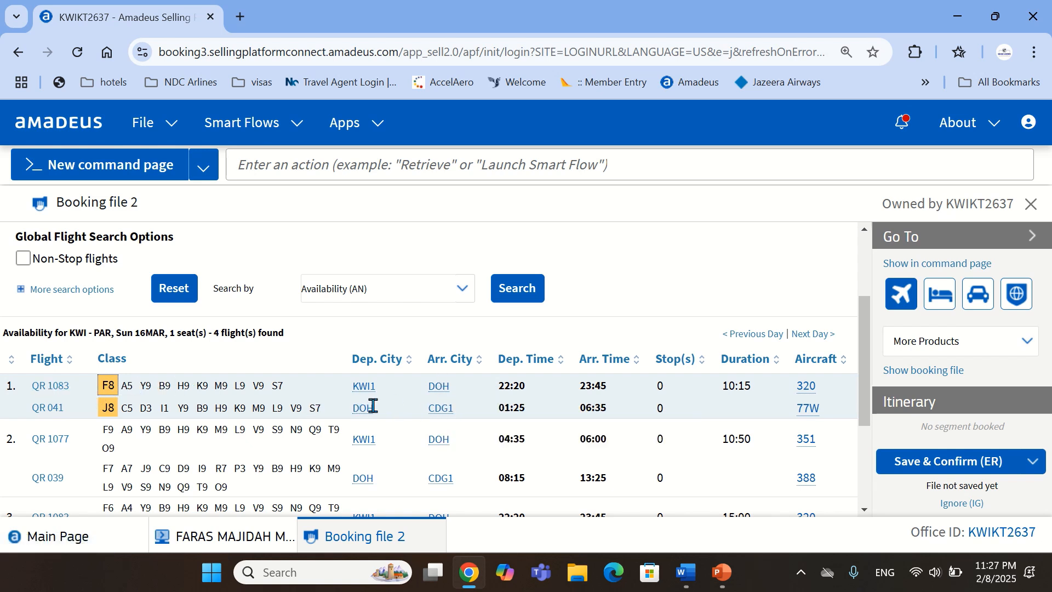
drag(499, 385, 630, 411)
- Clear the airline of the KWI to PAR segment, set the via city to Abu Dhabi (AUH), and rerun the availability search
scroll(630, 411, up, 3)
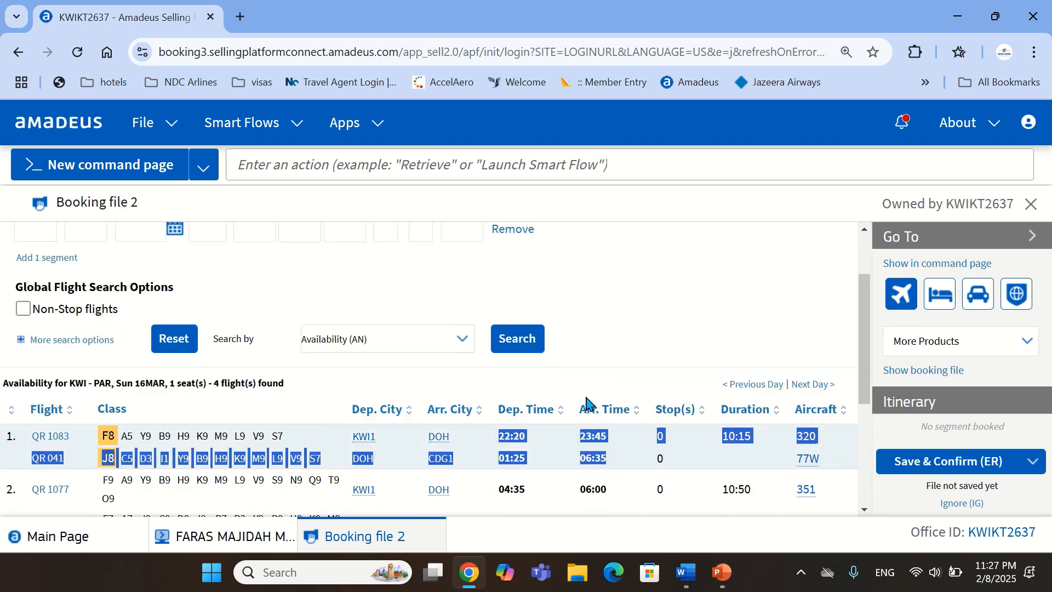
double_click(258, 288)
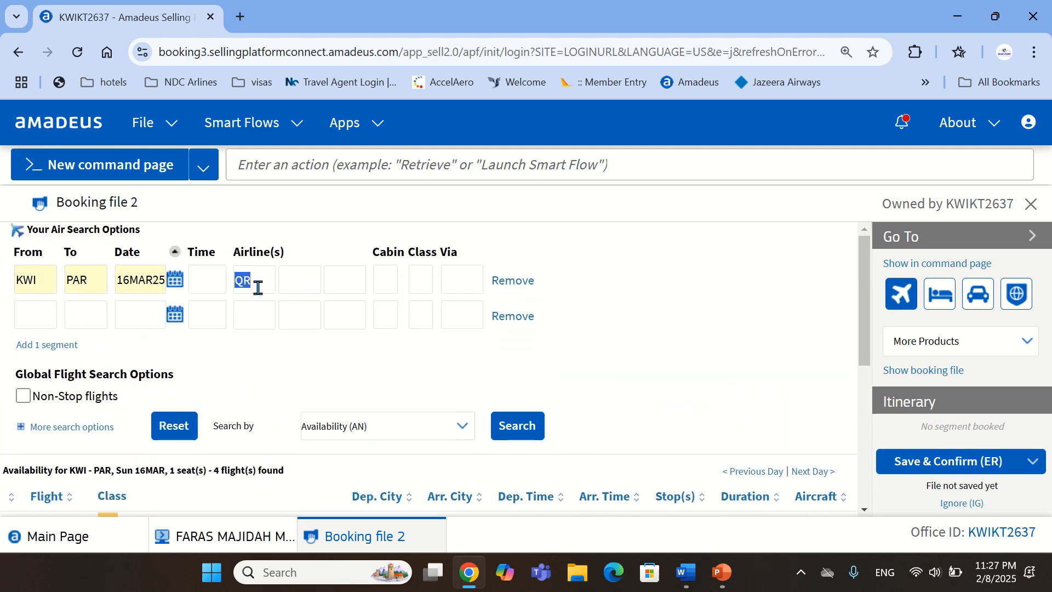
key(BackSpace)
click(467, 275)
text(AUH)
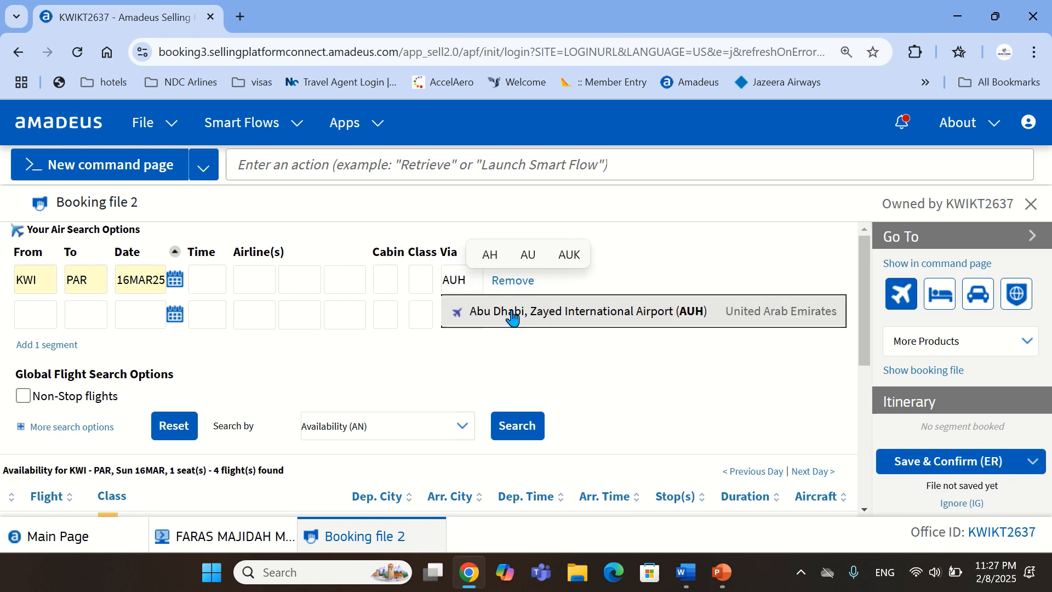
click(513, 314)
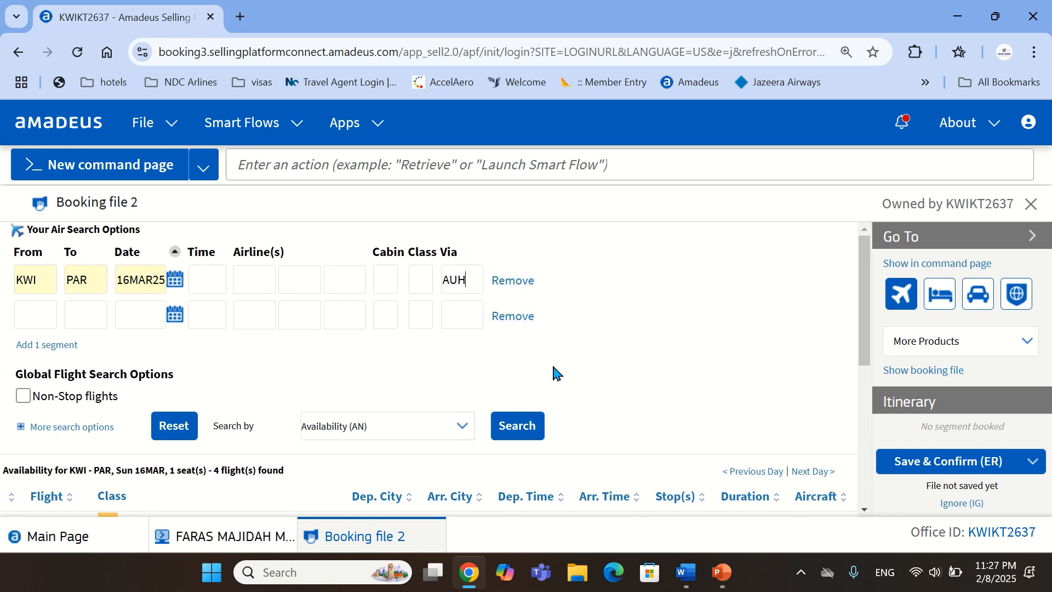
click(518, 425)
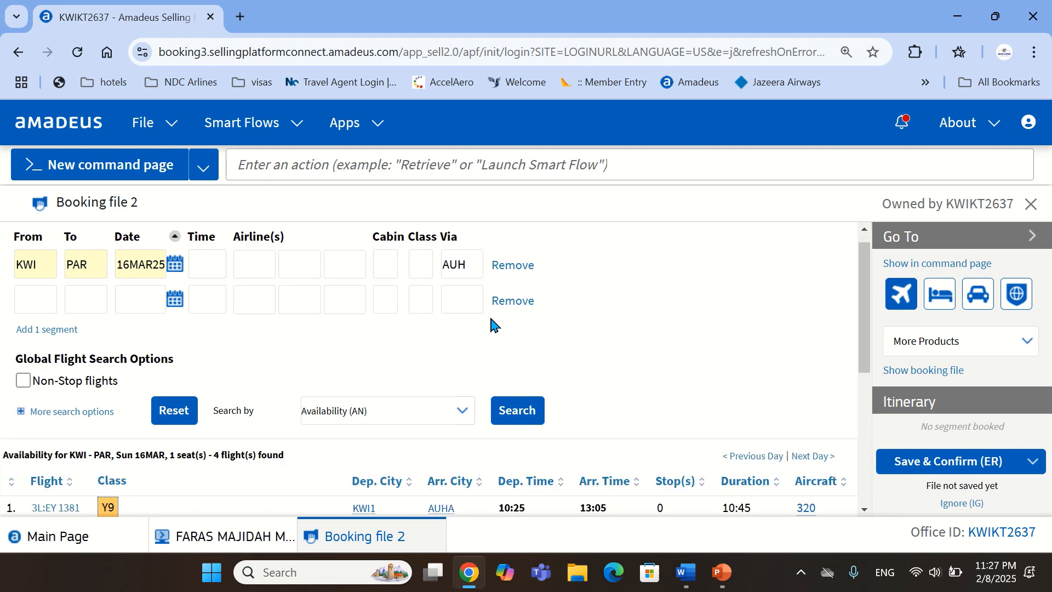
- Look through the availability options via Abu Dhabi, checking the times and connection of EY 658 and EY 031 in option 2
scroll(278, 343, down, 2)
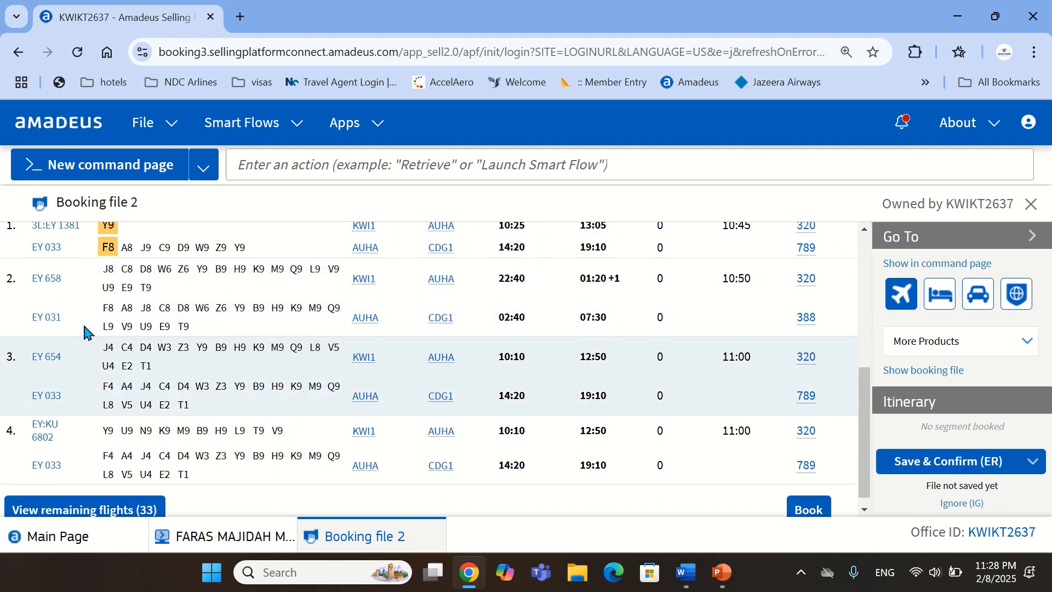
scroll(72, 318, up, 1)
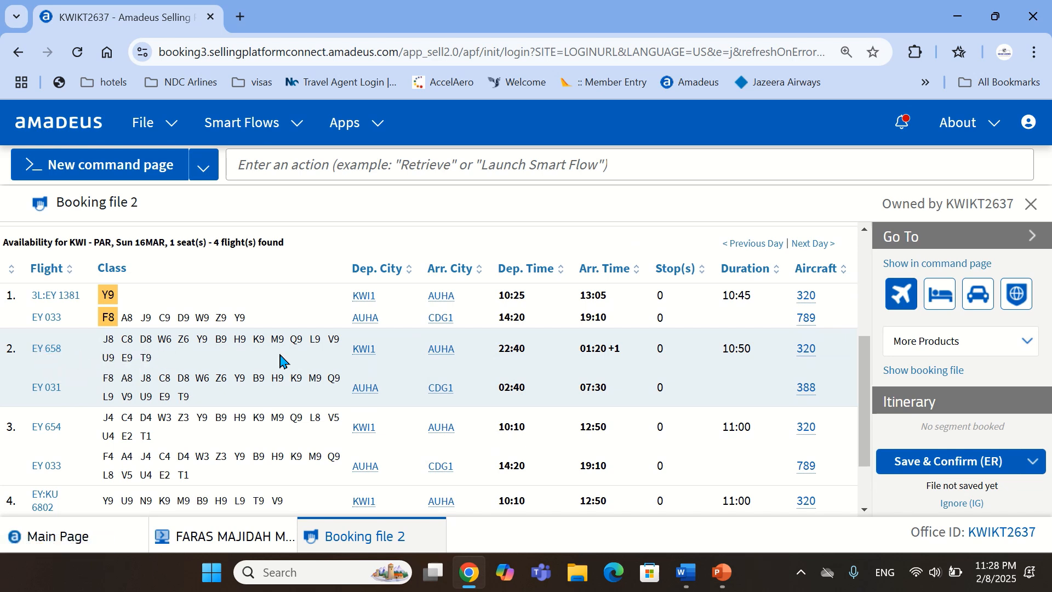
drag(483, 350, 139, 436)
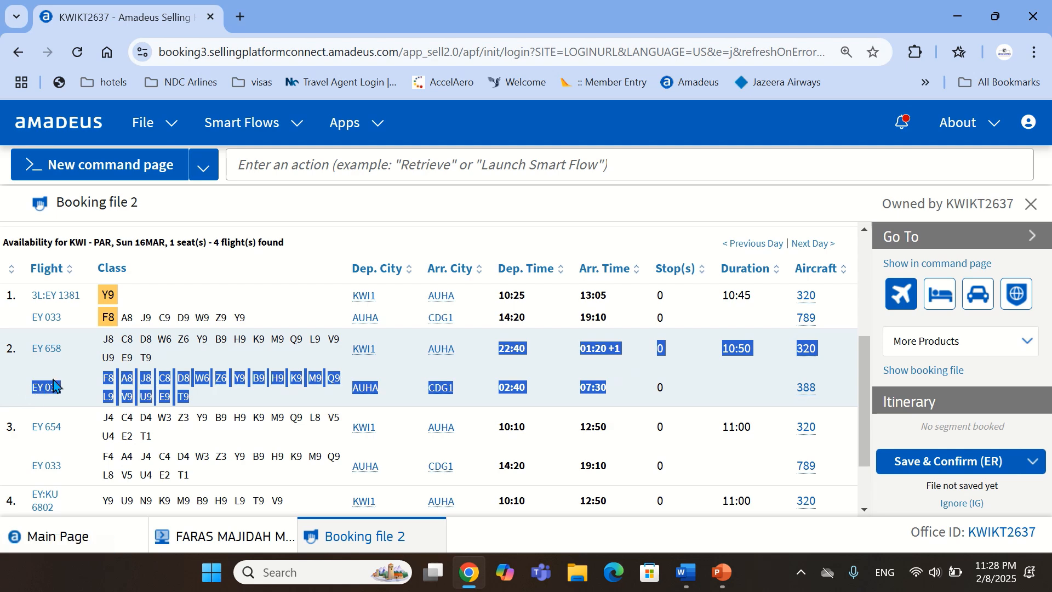
click(53, 391)
scroll(50, 408, down, 3)
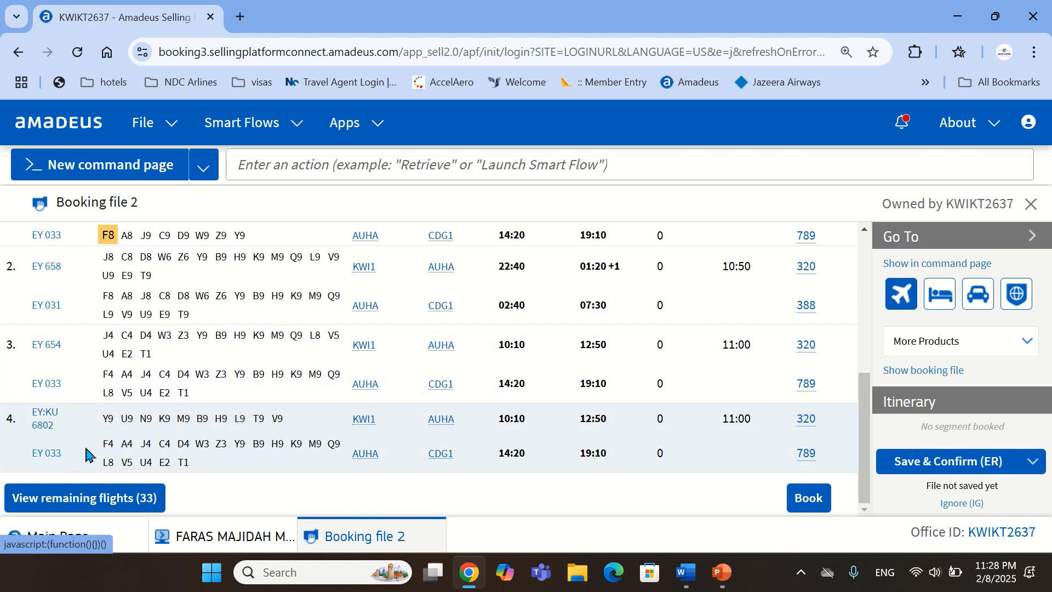
- Clear the via city, set the airline to Etihad Airways (EY), rerun the availability search, and look through the listed options
scroll(265, 335, up, 4)
scroll(265, 335, up, 2)
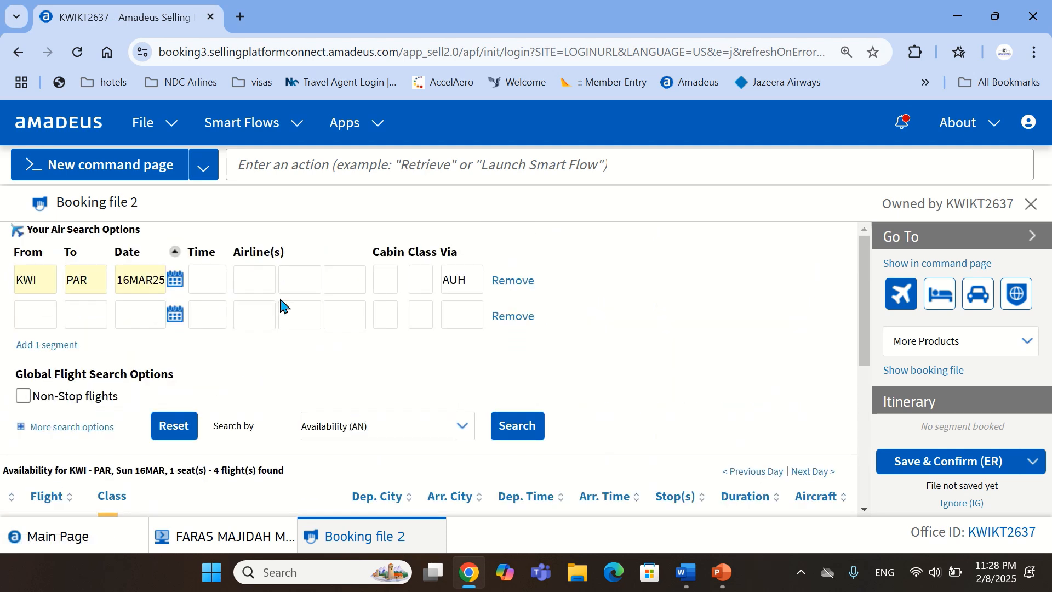
double_click(463, 281)
key(BackSpace)
scroll(462, 284, down, 3)
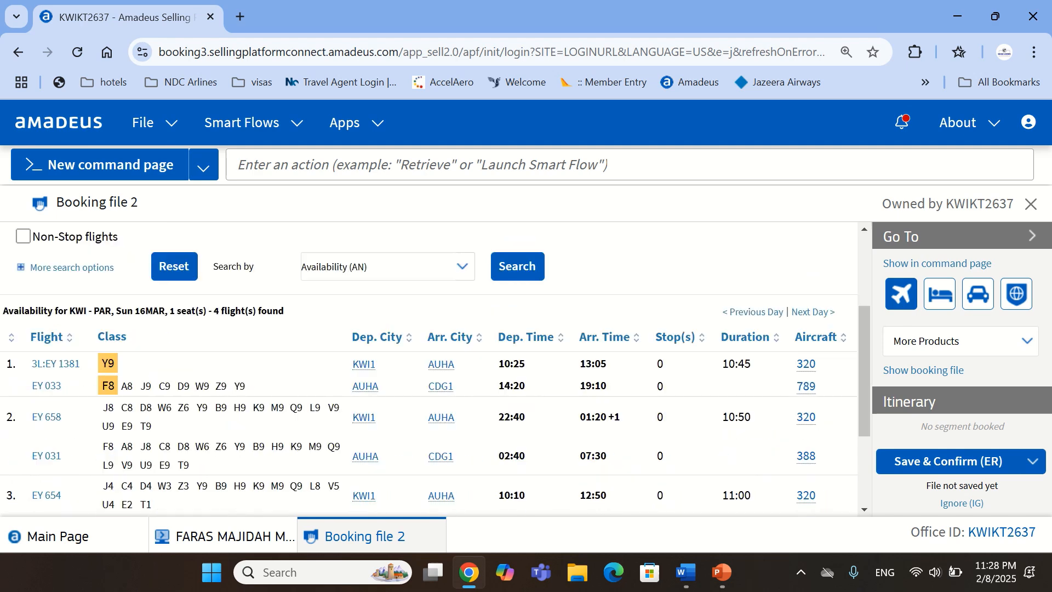
scroll(205, 303, up, 3)
click(269, 278)
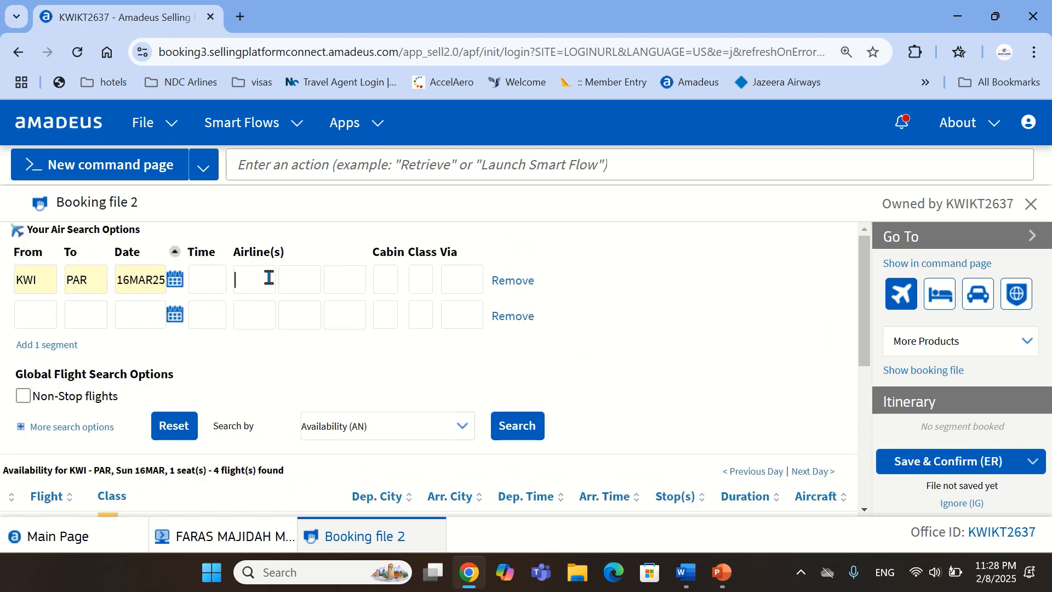
text(EY)
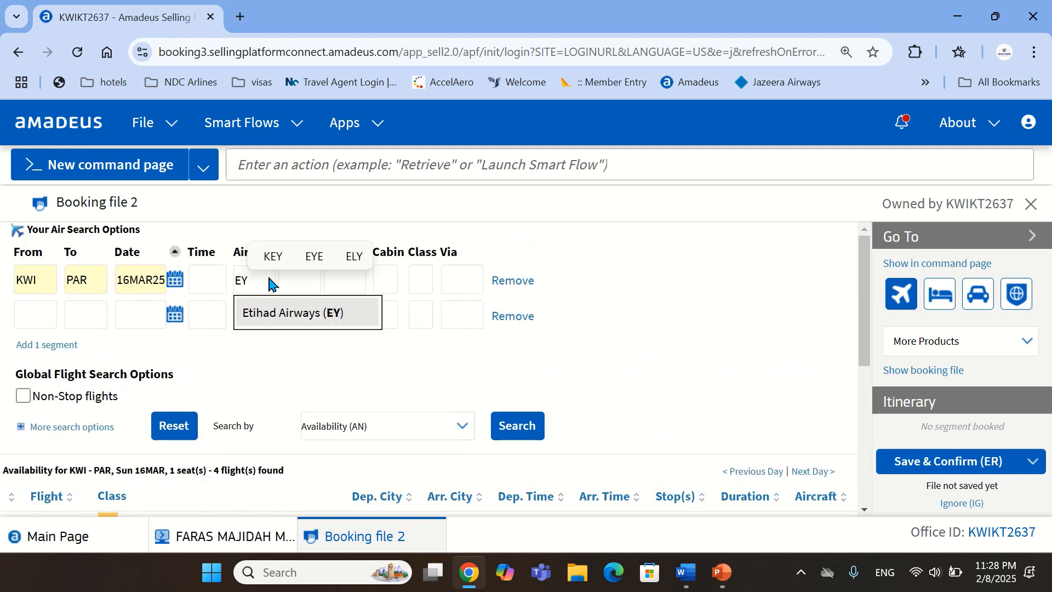
click(294, 316)
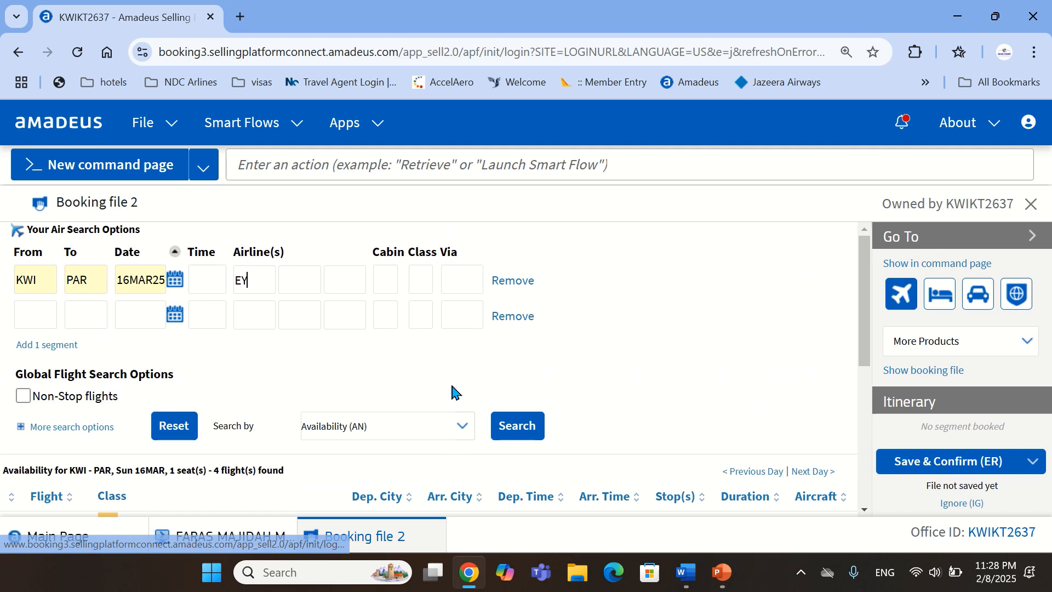
click(512, 424)
scroll(495, 367, down, 3)
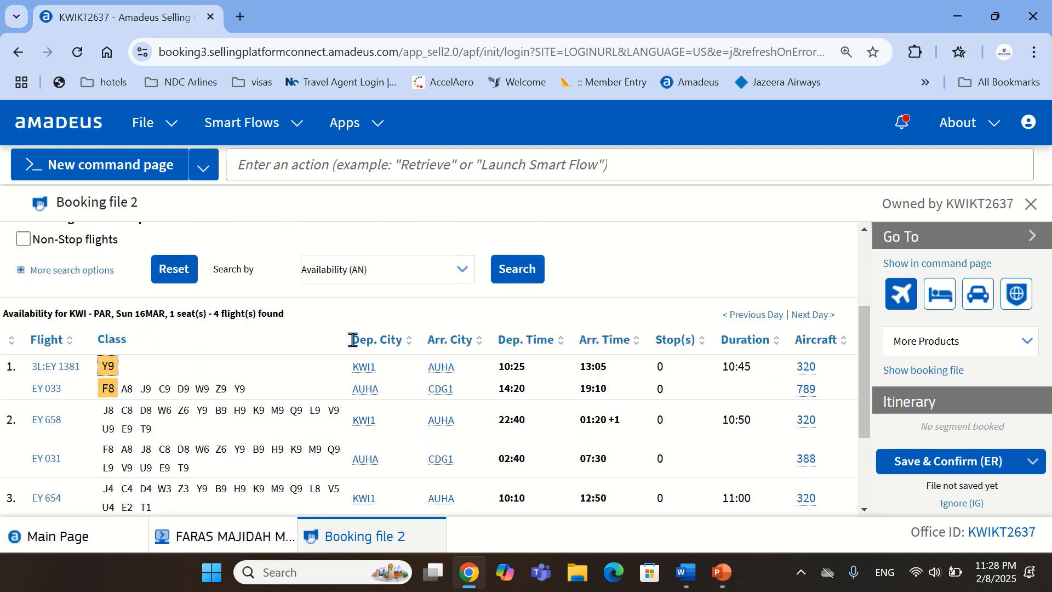
scroll(59, 378, down, 3)
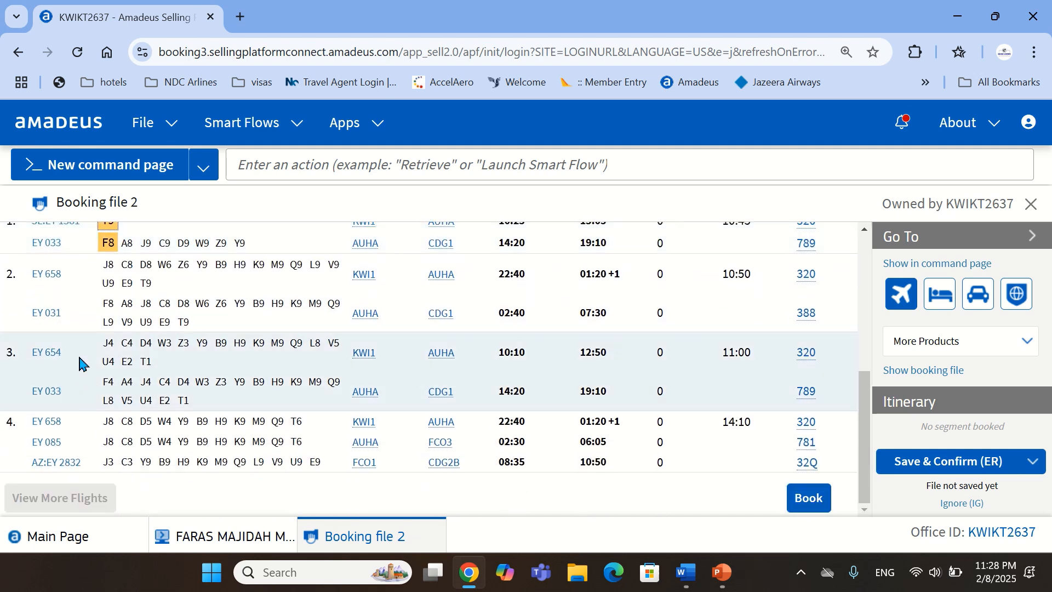
- Change the airline of the KWI to PAR segment to Kuwait Airways (KU) and rerun the availability search
scroll(279, 351, up, 5)
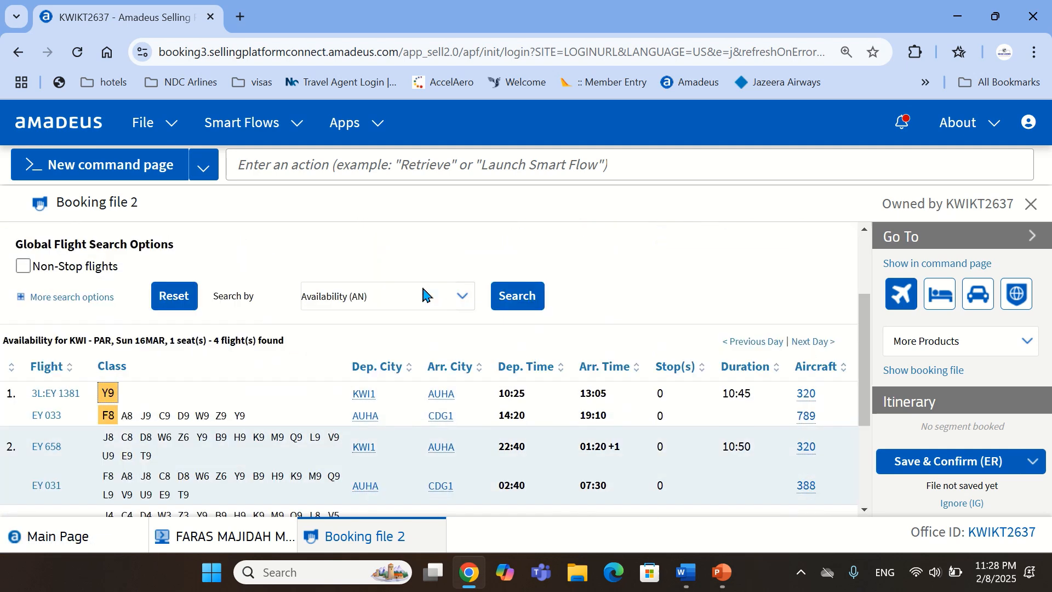
double_click(273, 290)
key(BackSpace)
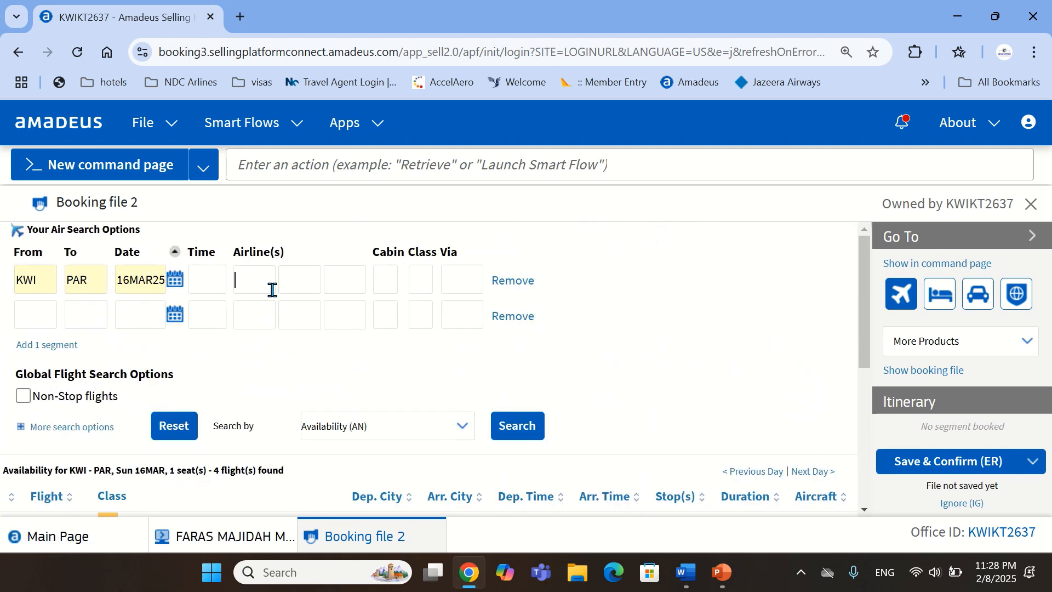
text(KU)
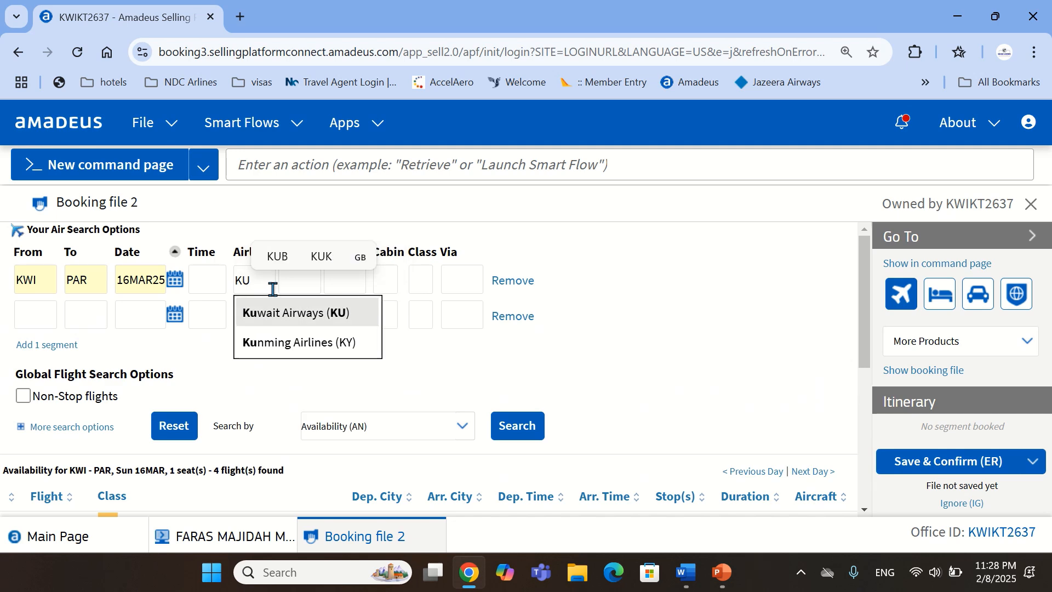
click(356, 322)
click(507, 430)
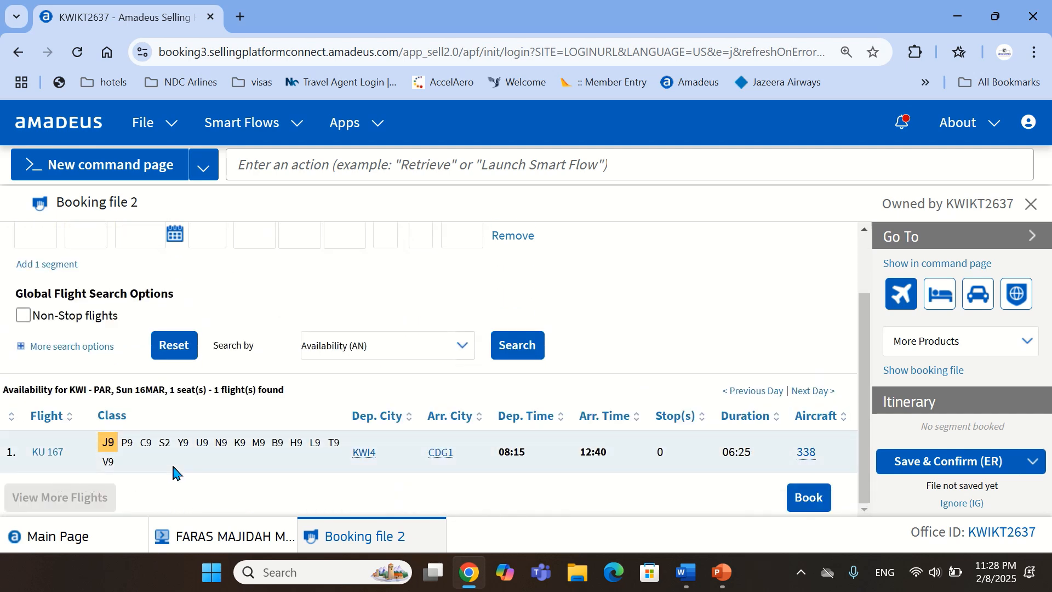
scroll(199, 470, up, 1)
scroll(186, 469, down, 1)
- Clear the airline, set the via city to Doha (DOH), and rerun the availability search for KWI to PAR
scroll(171, 467, up, 1)
double_click(255, 287)
key(BackSpace)
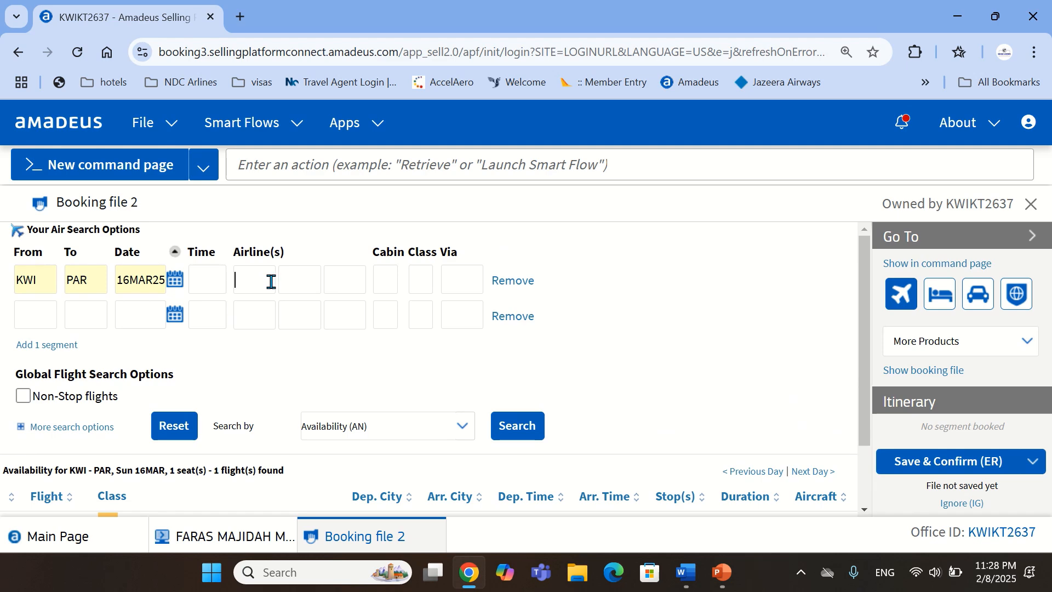
scroll(274, 288, down, 1)
scroll(291, 362, up, 1)
click(245, 280)
click(458, 282)
text(DOH)
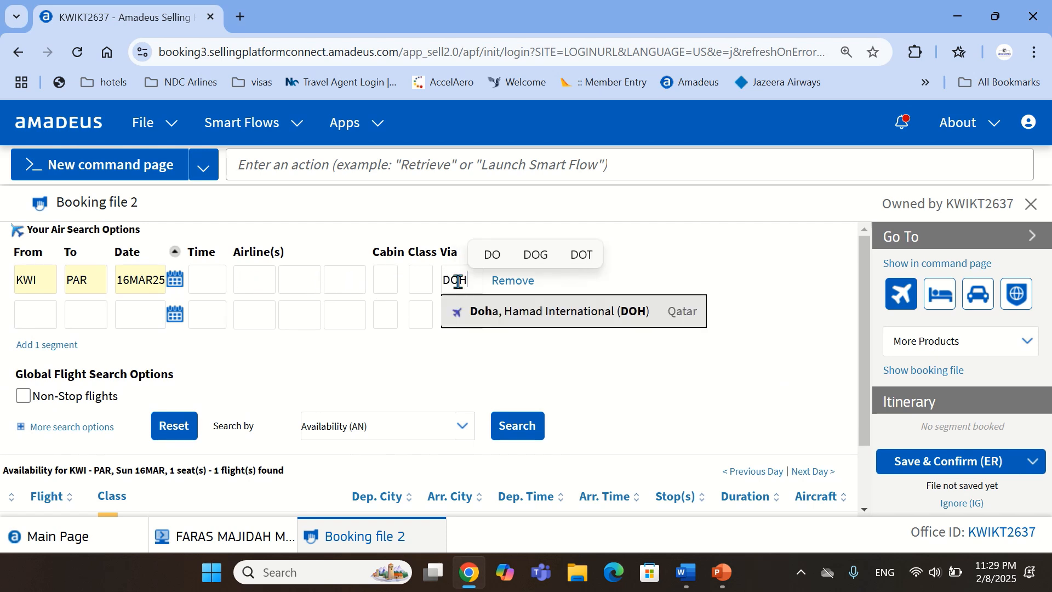
click(534, 311)
click(521, 425)
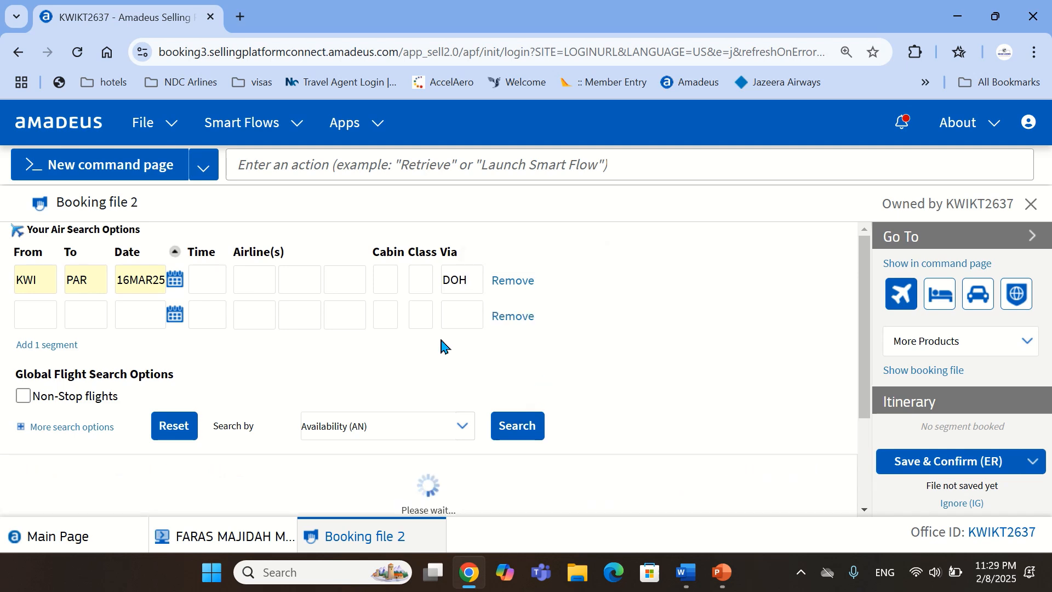
scroll(219, 398, down, 1)
scroll(219, 398, down, 1)
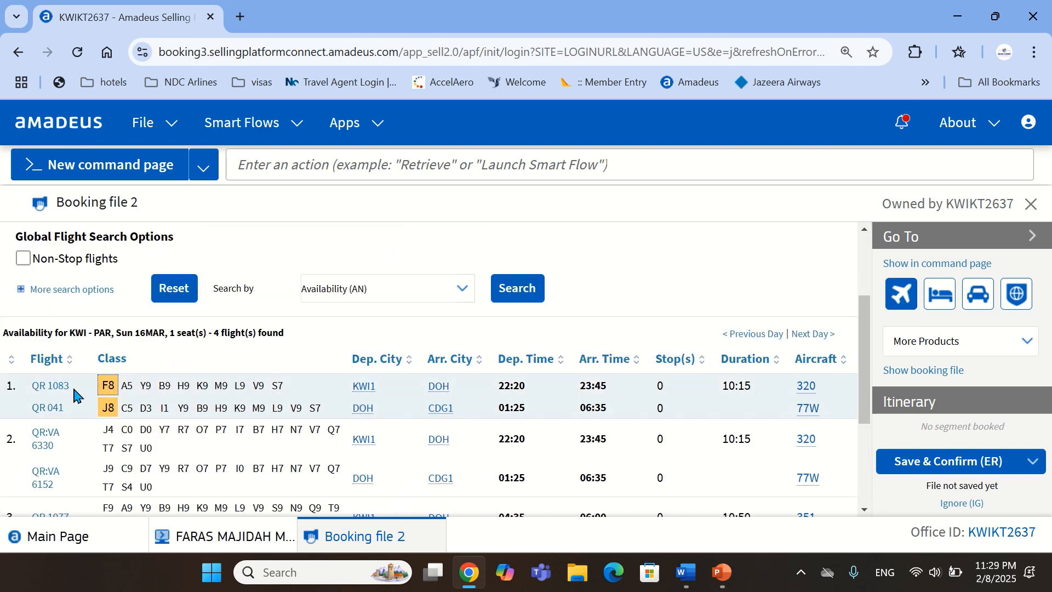
- Set the airline to Egyptair (MS) alongside the Doha via city and rerun the availability search
scroll(78, 395, up, 2)
click(253, 281)
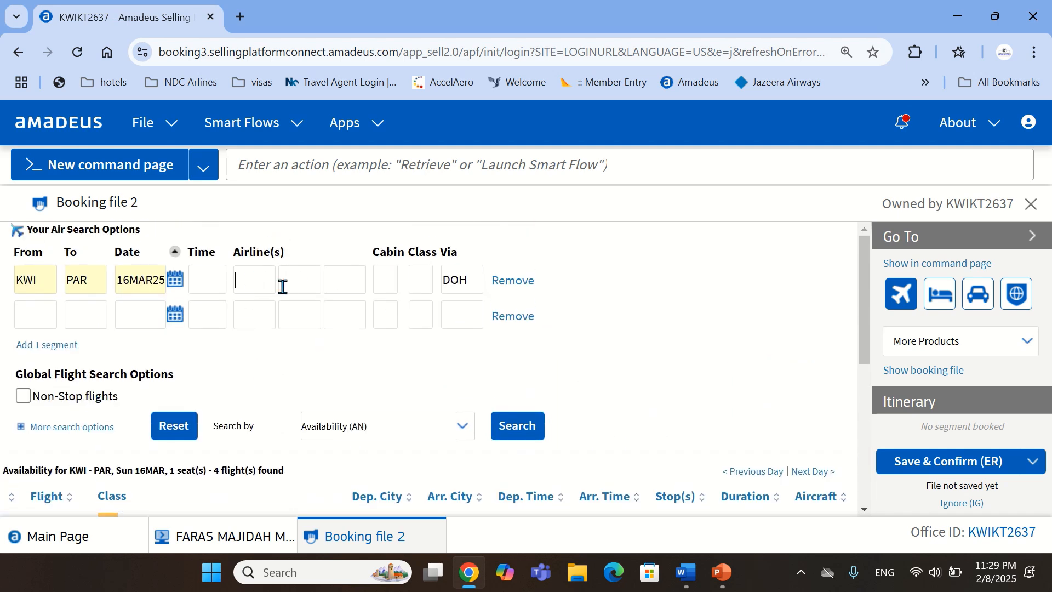
text(MS)
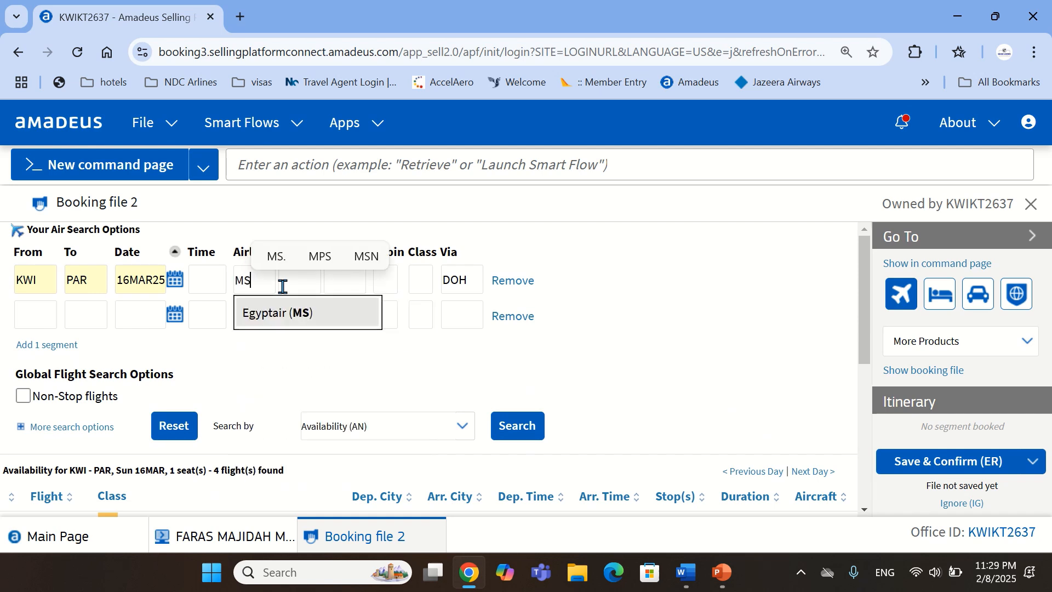
click(280, 316)
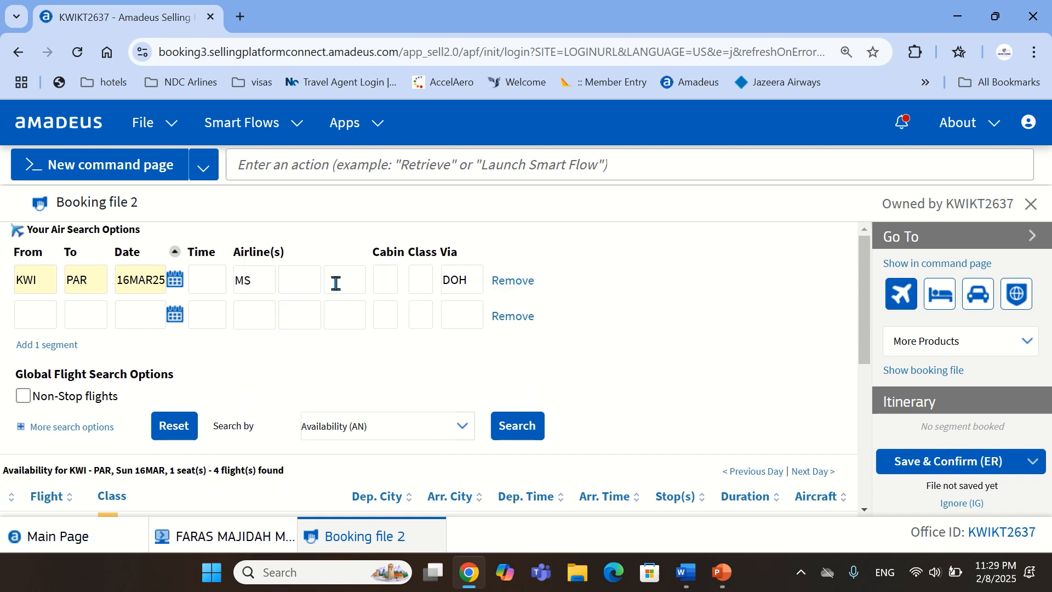
scroll(466, 329, down, 1)
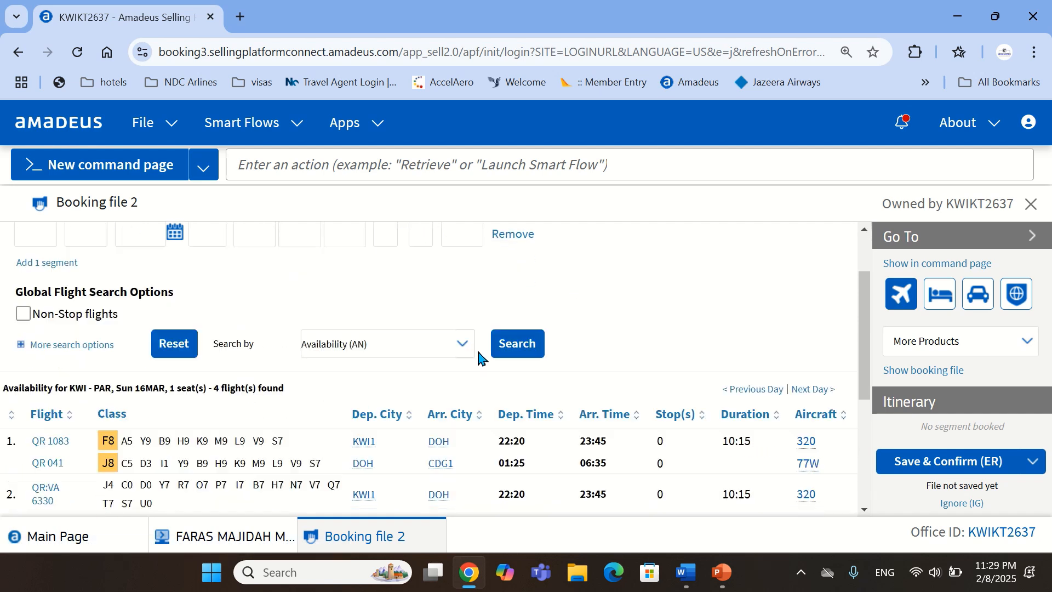
click(513, 343)
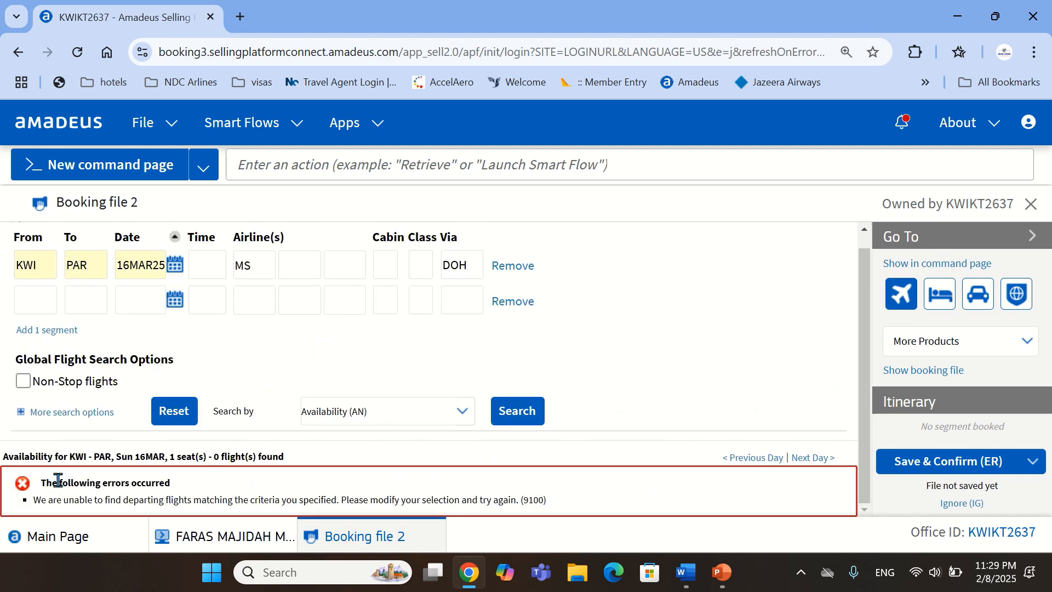
- Clear the via city while keeping Egyptair (MS) as the airline, and rerun the availability search
scroll(57, 480, up, 1)
double_click(243, 280)
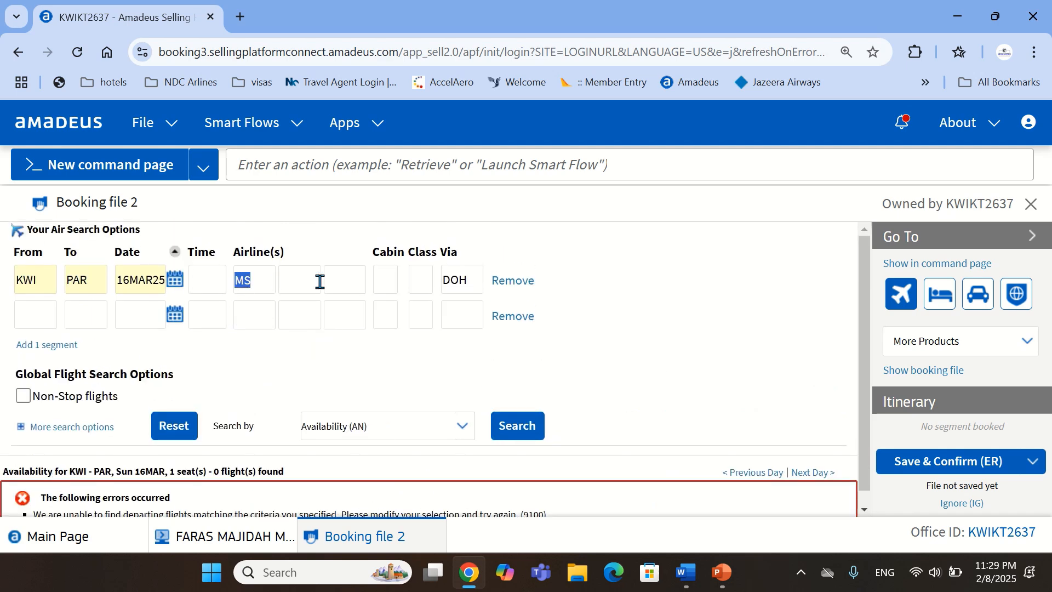
double_click(446, 278)
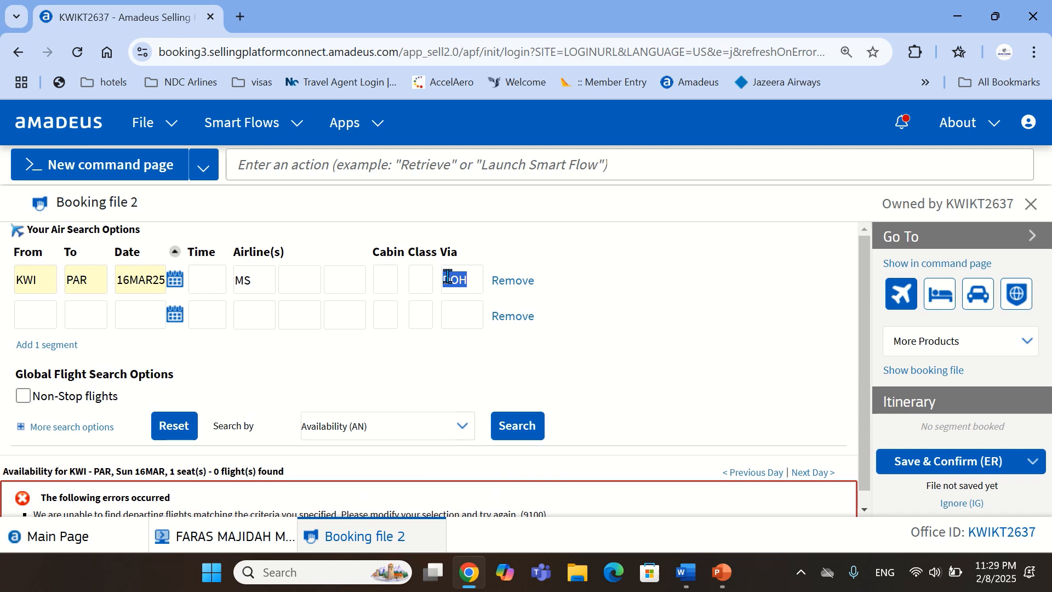
key(BackSpace)
double_click(244, 282)
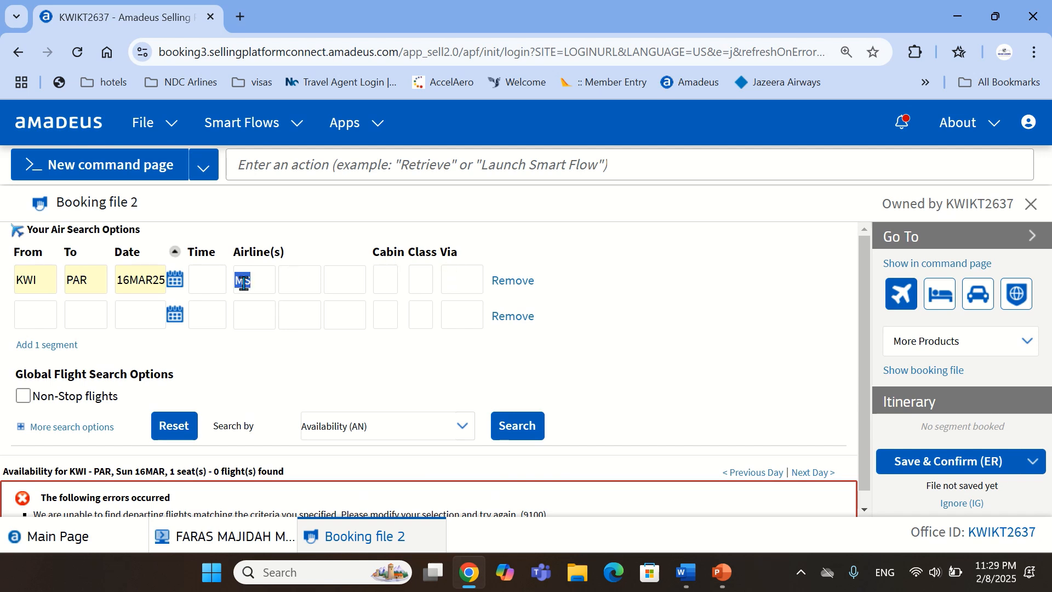
click(444, 278)
double_click(244, 281)
scroll(554, 390, down, 1)
key(Return)
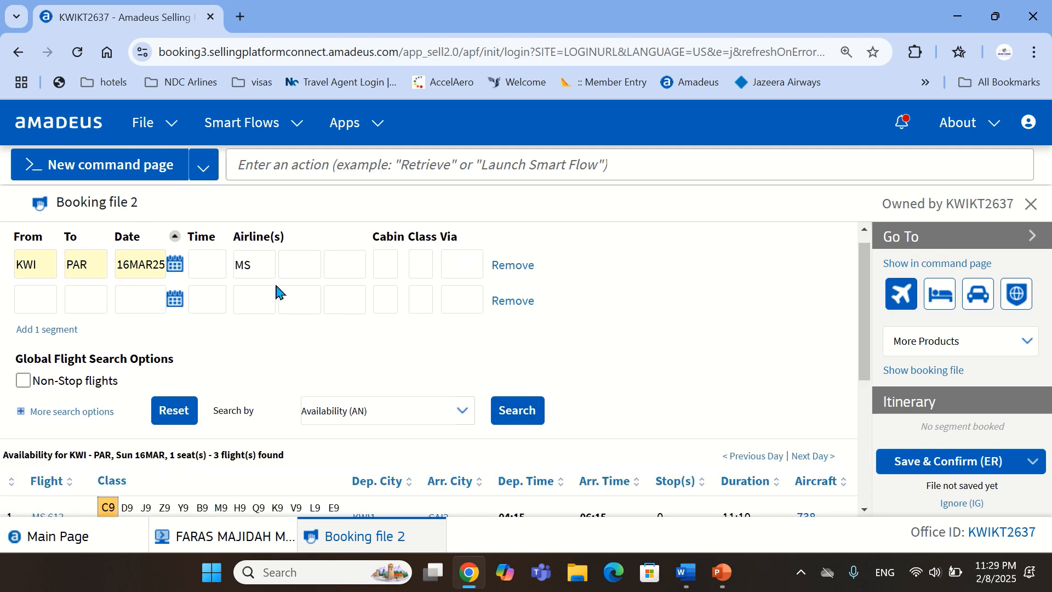
- Look through the Egyptair options, checking the connecting city, times and duration of MS 613 and MS 799 in option 1
scroll(281, 388, down, 3)
scroll(82, 494, down, 2)
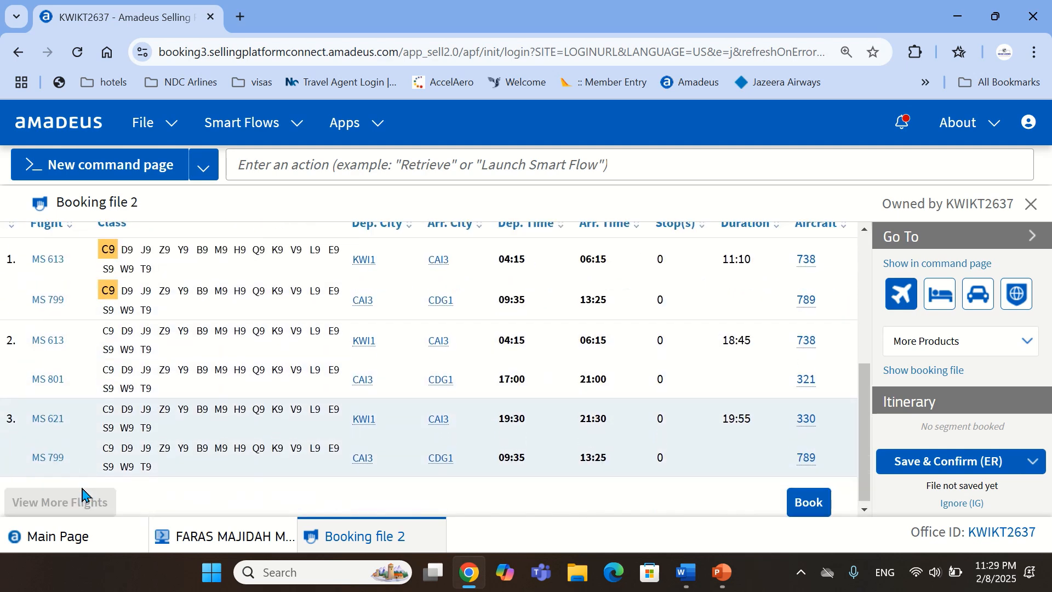
scroll(85, 492, up, 1)
scroll(83, 491, up, 1)
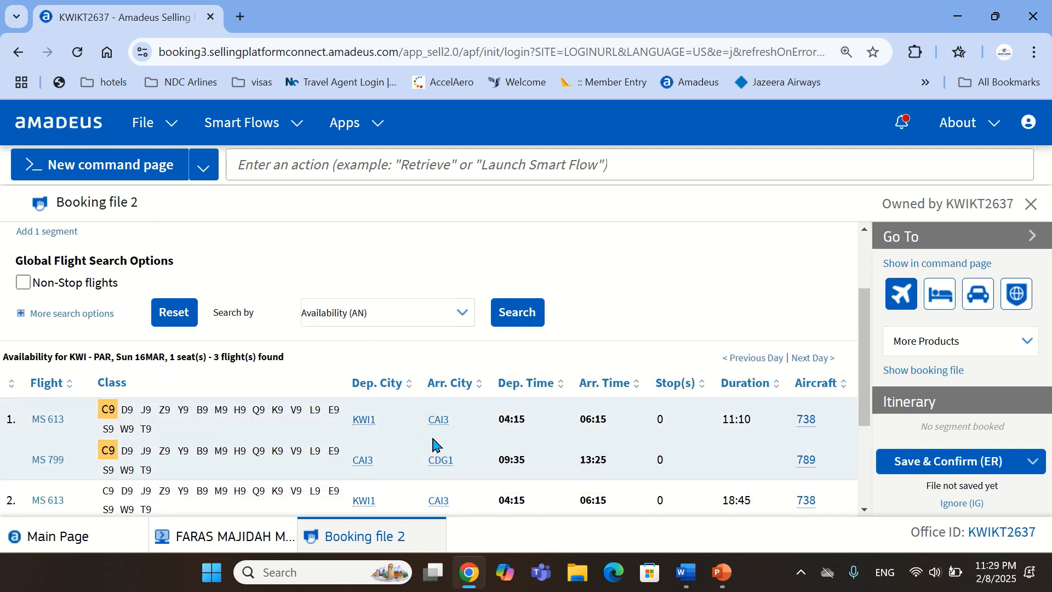
mouse_move(439, 420)
scroll(438, 420, down, 3)
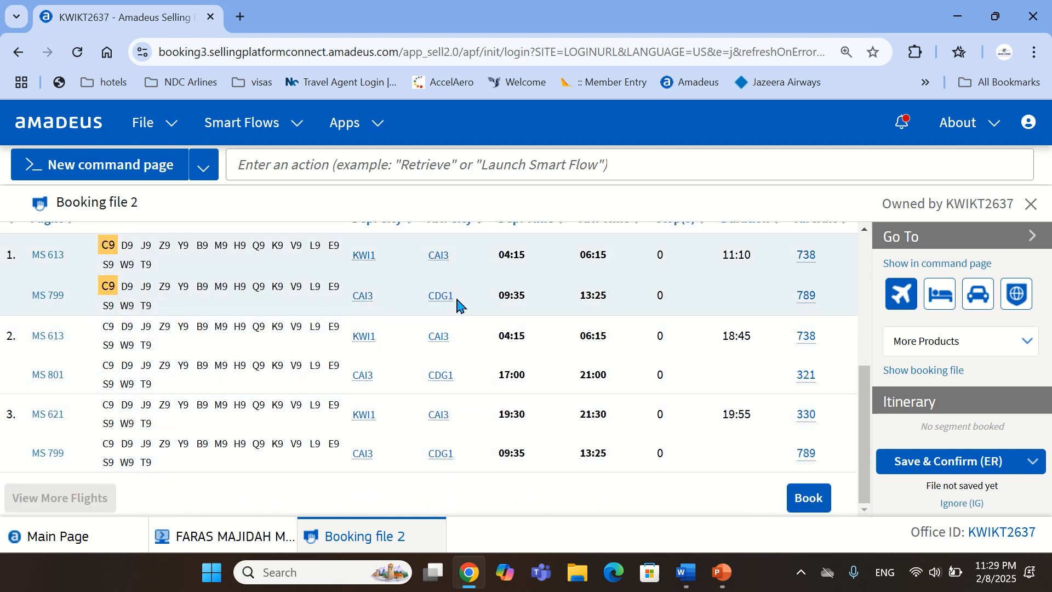
scroll(460, 305, up, 3)
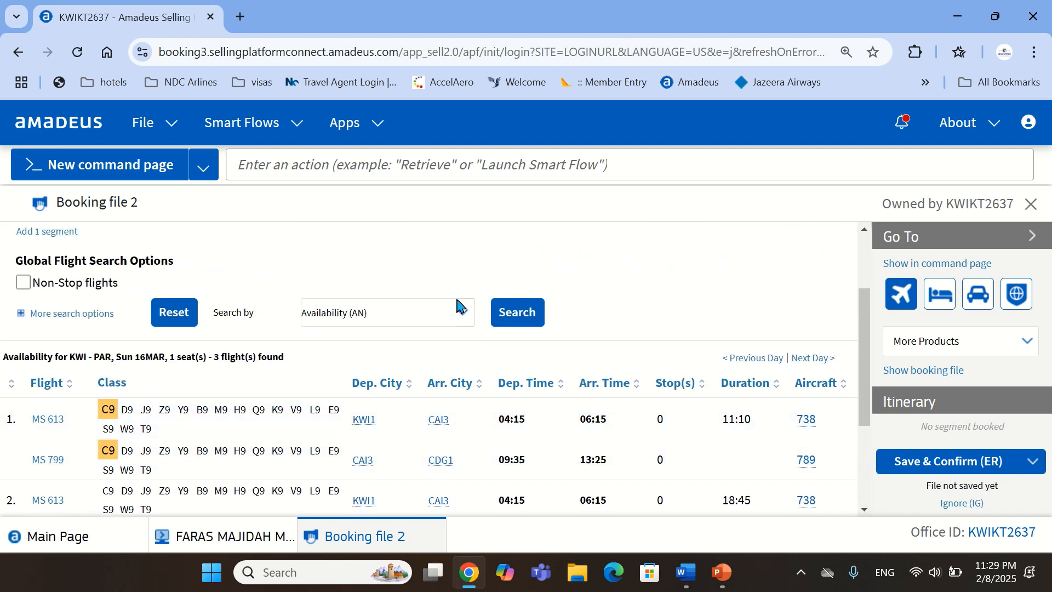
drag(34, 417, 811, 456)
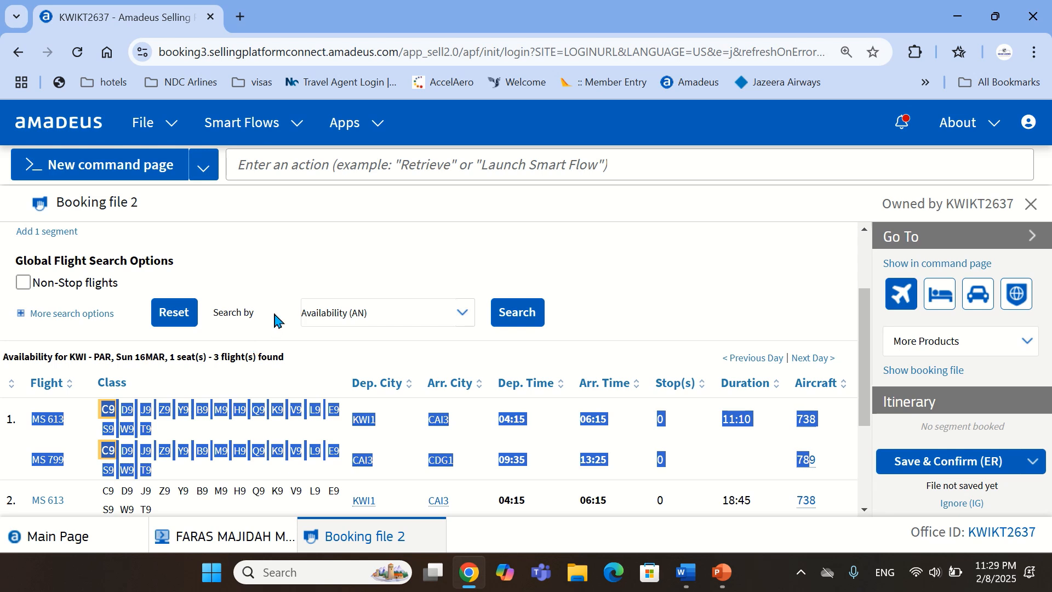
click(379, 290)
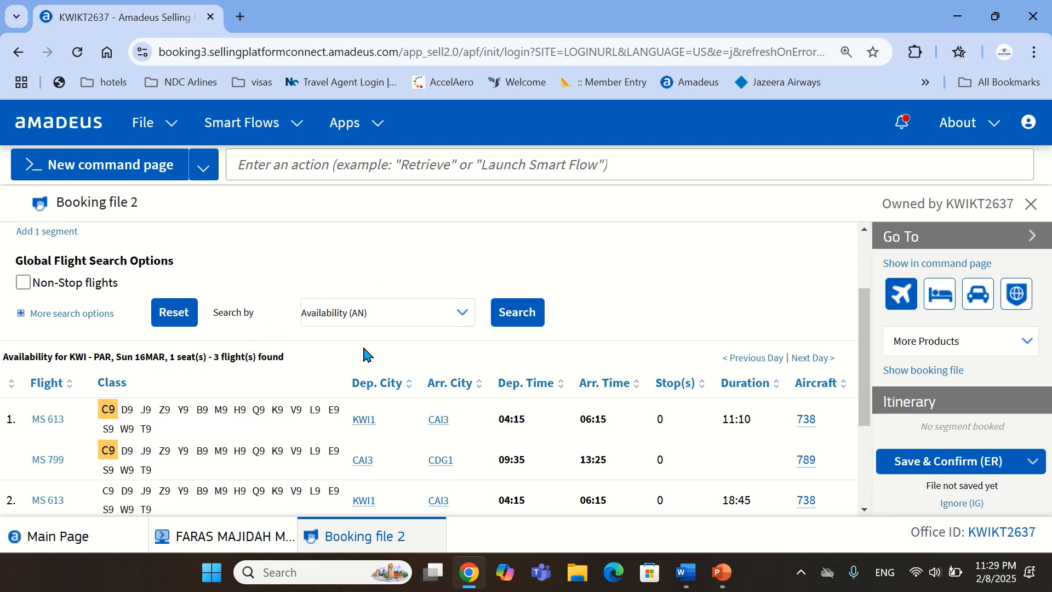